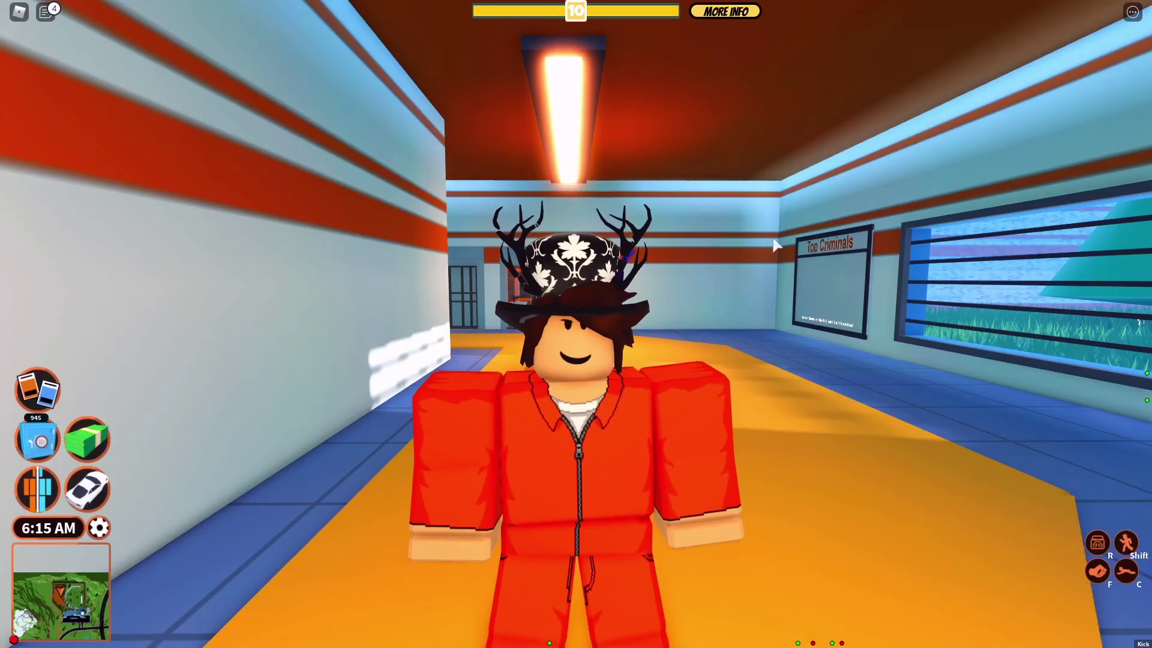
- Bring up the Windows Start menu over the running Jailbreak prison game
{"action": "key", "text": "super"}
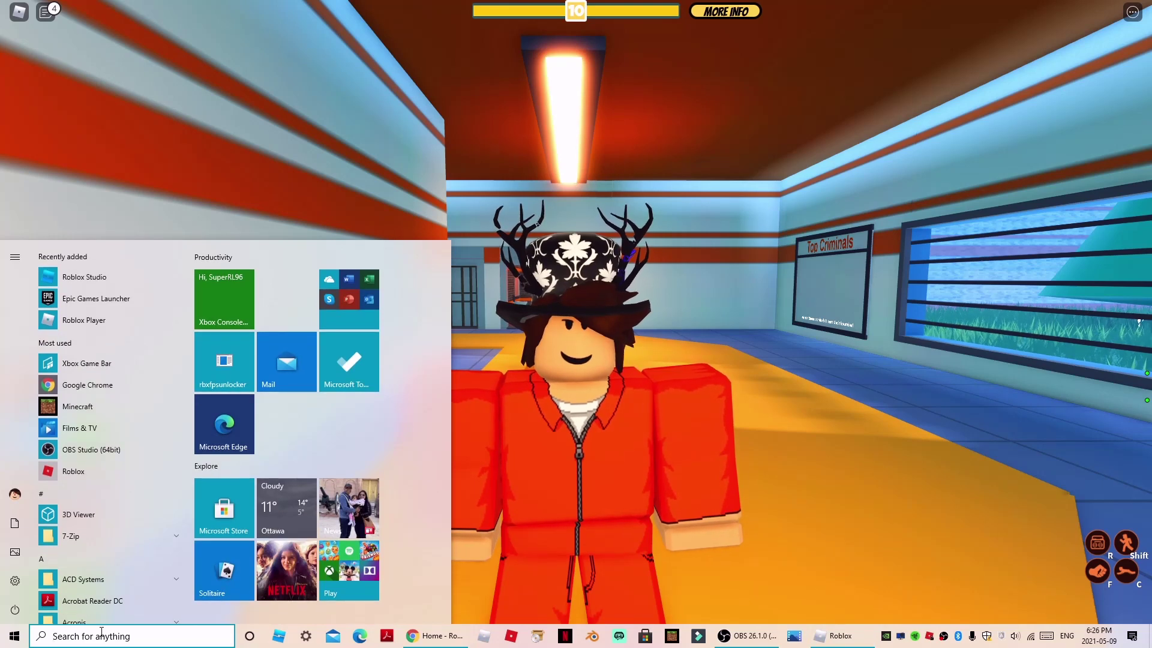
- Launch Microsoft Store from a Windows search for 'Mic'
{"action": "left_click", "coordinate": [102, 635]}
{"action": "type", "text": "Mic"}
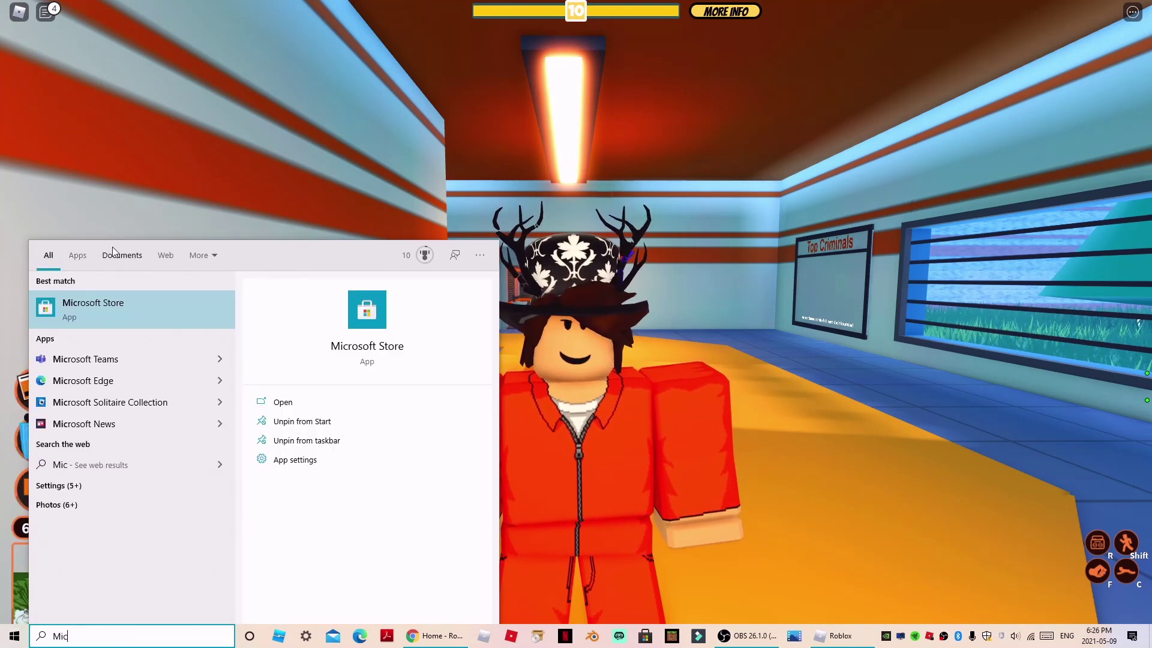
{"action": "left_click", "coordinate": [95, 296]}
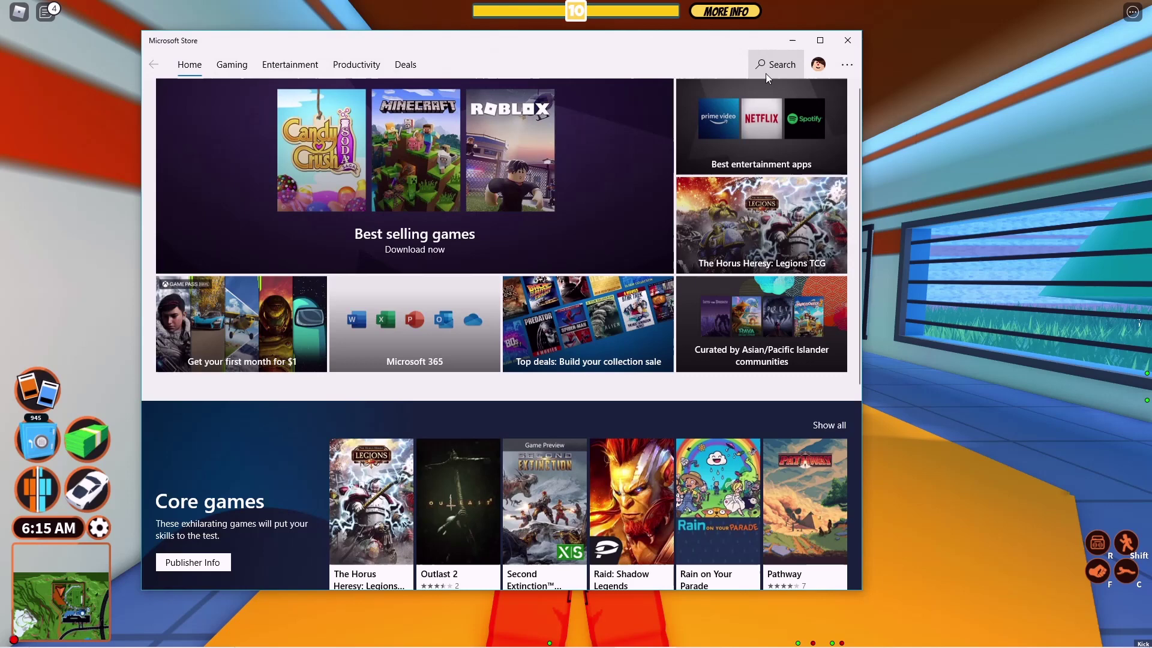
- Search the Store for 'Roblox' to reach the installed Roblox product page
{"action": "left_click", "coordinate": [765, 73]}
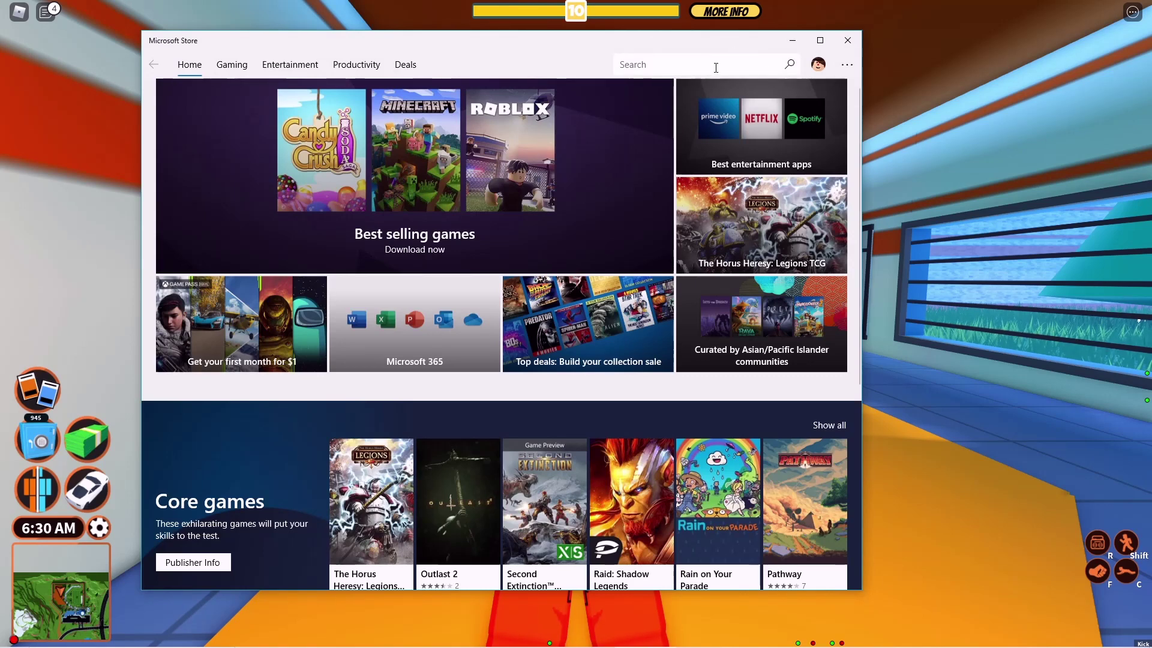
{"action": "type", "text": "Roblox"}
{"action": "key", "text": "Return"}
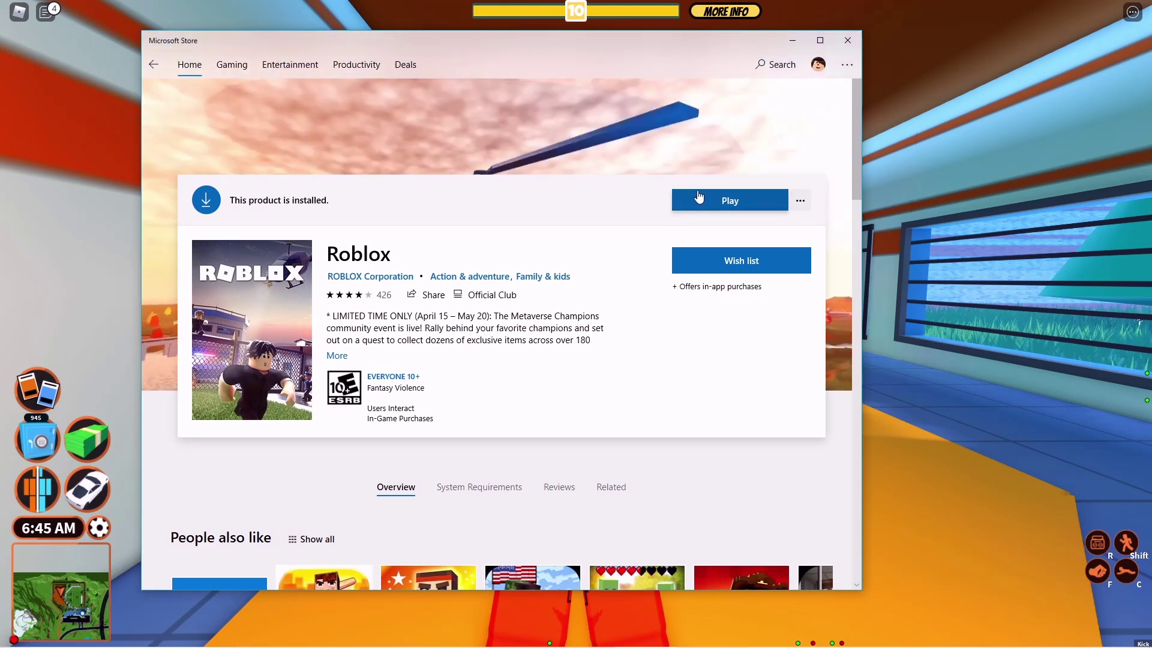
- Launch Roblox with the Store page's Play button, then close Microsoft Store
{"action": "left_click", "coordinate": [707, 204]}
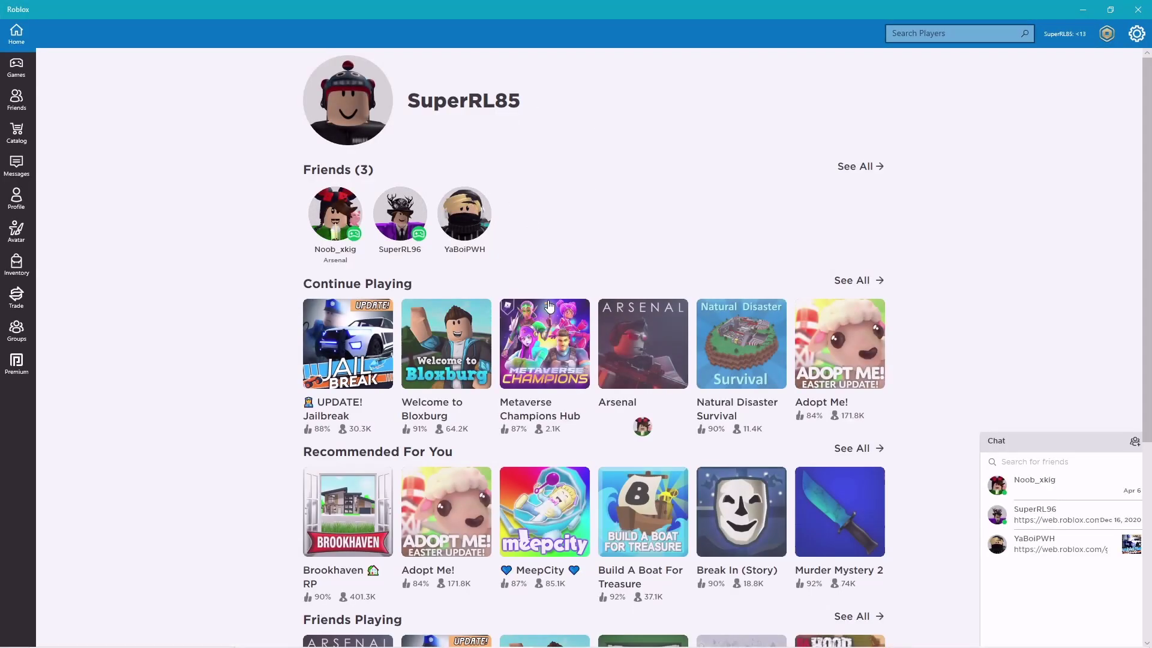
{"action": "key", "text": "alt+Tab"}
{"action": "left_click", "coordinate": [375, 310]}
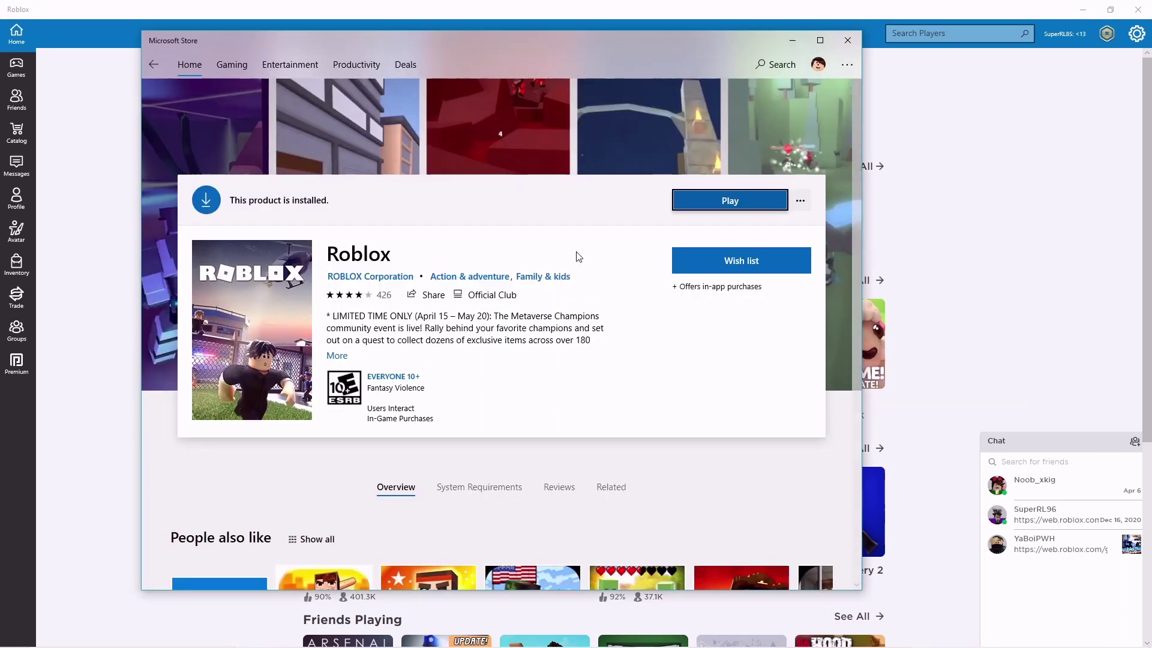
{"action": "left_click", "coordinate": [847, 42]}
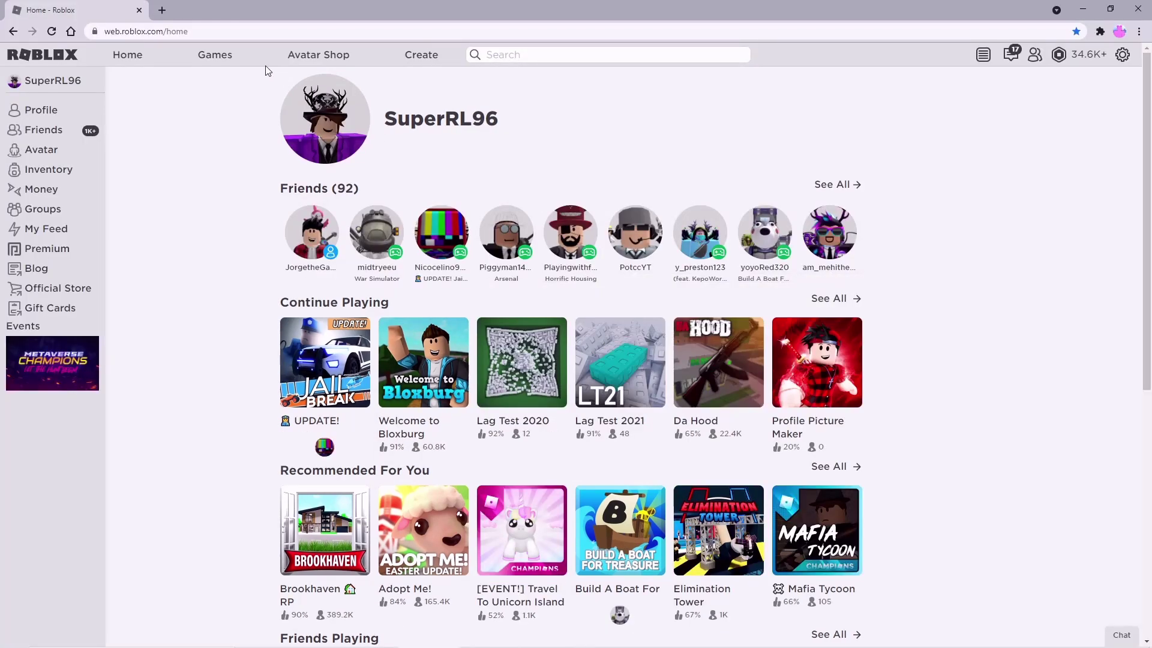
- In a new browser tab, web-search Virtual tablet and open the SUNNYSIDESOFT VirtualTablet page
{"action": "left_click", "coordinate": [160, 11]}
{"action": "type", "text": "Virtual tablet"}
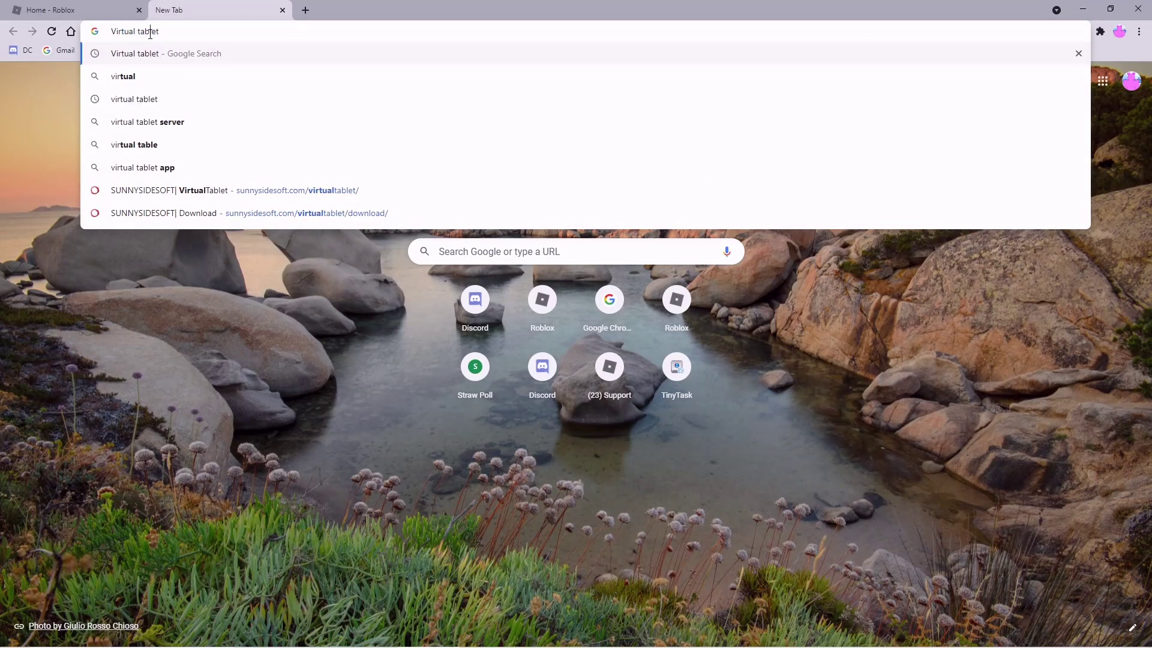
{"action": "key", "text": "Return"}
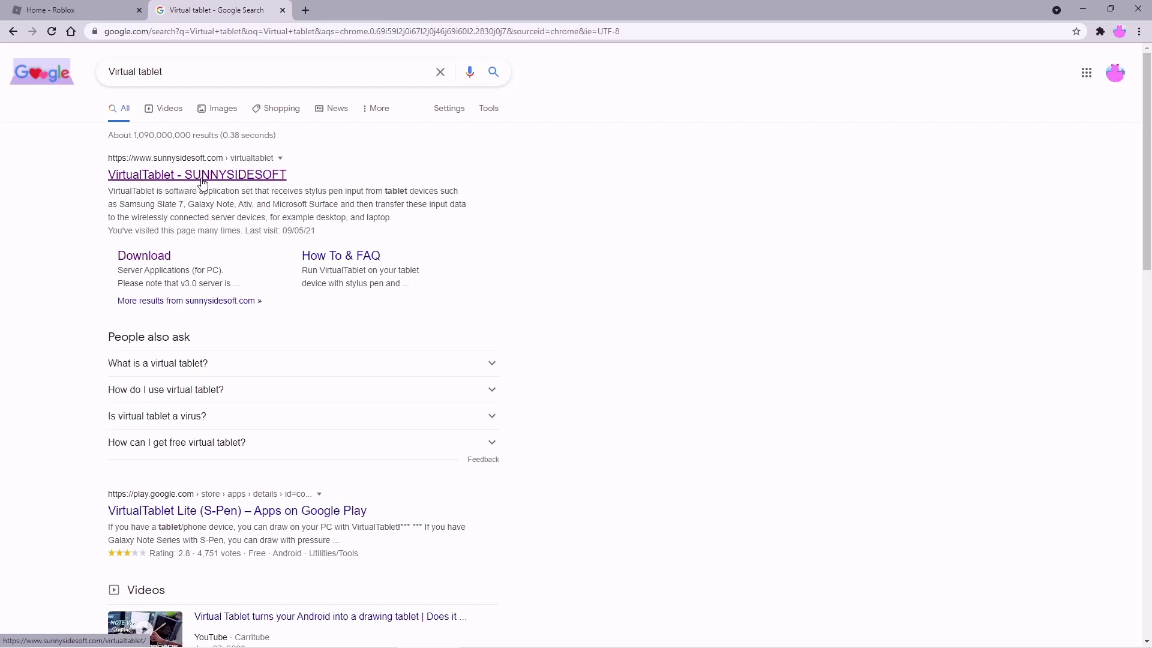
{"action": "left_click", "coordinate": [238, 175]}
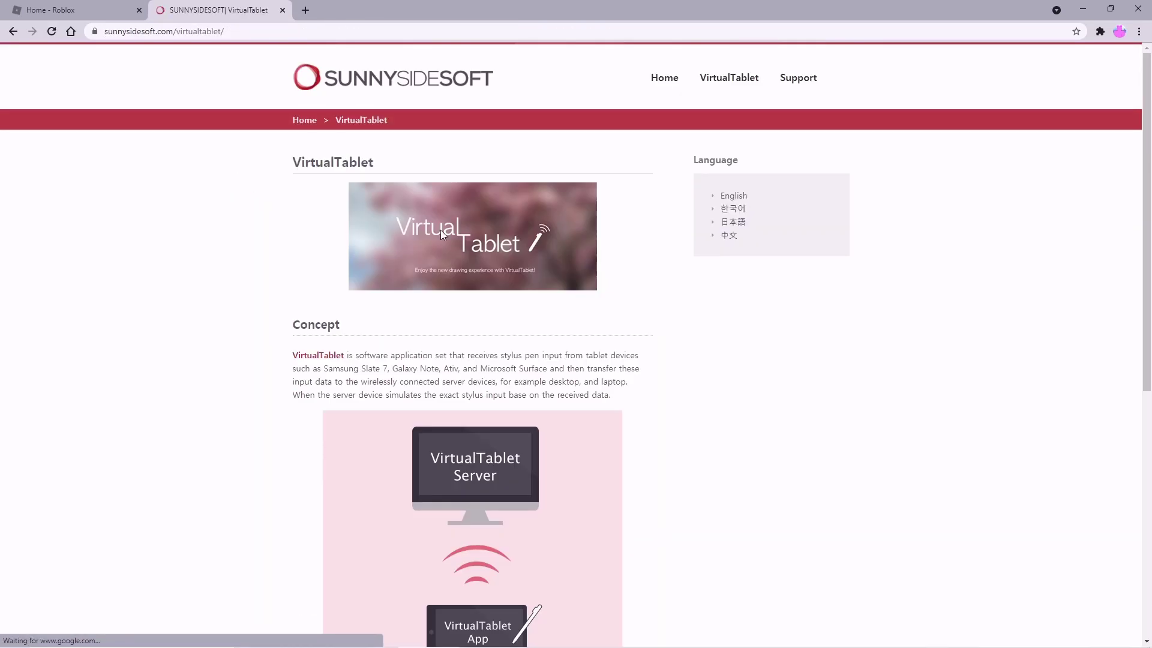
- Download the VirtualTablet Server v3.0.2 for Windows zip from its download page
{"action": "scroll", "coordinate": [419, 226], "scroll_direction": "down", "scroll_amount": 6}
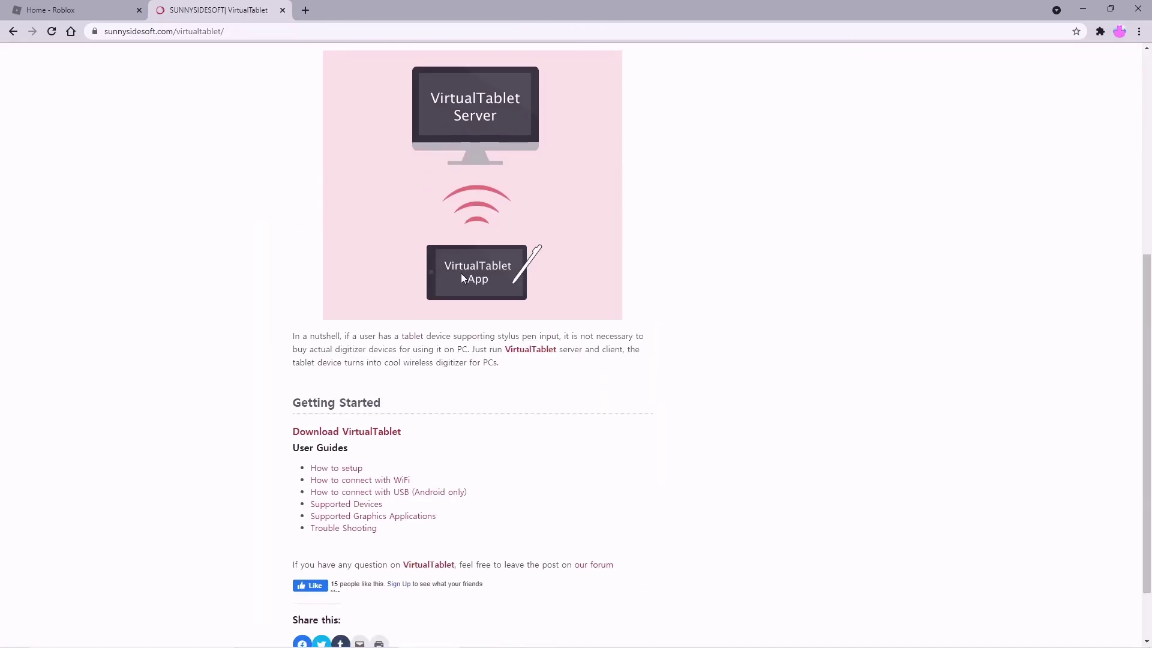
{"action": "left_click", "coordinate": [330, 432]}
{"action": "scroll", "coordinate": [414, 308], "scroll_direction": "down", "scroll_amount": 5}
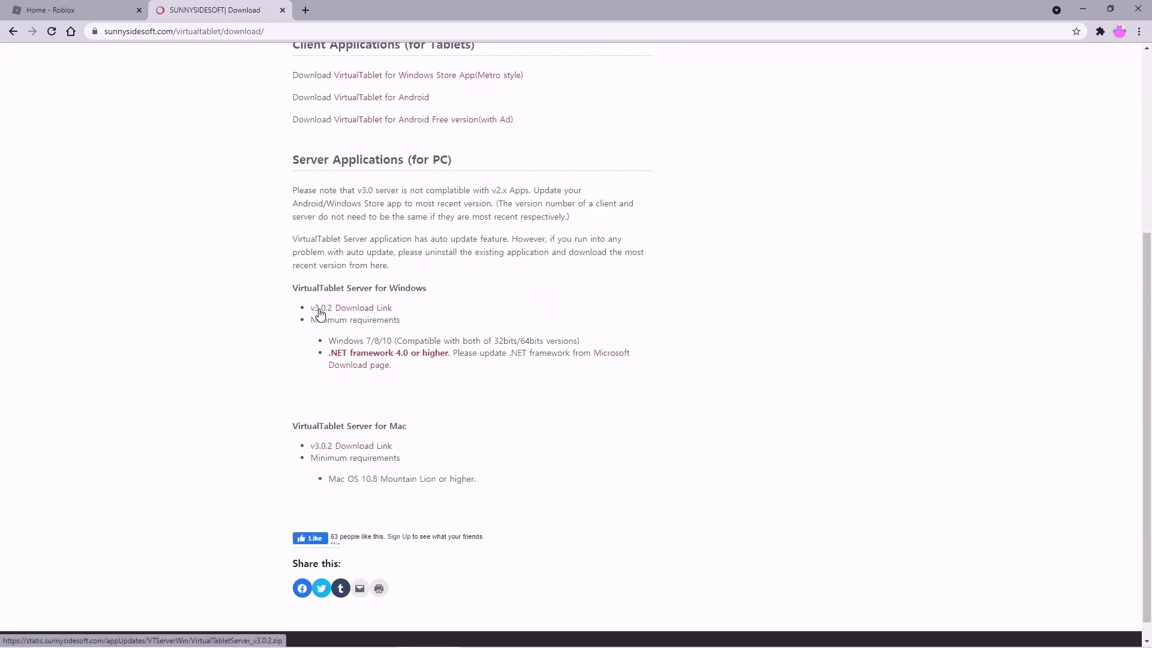
{"action": "left_click", "coordinate": [363, 309]}
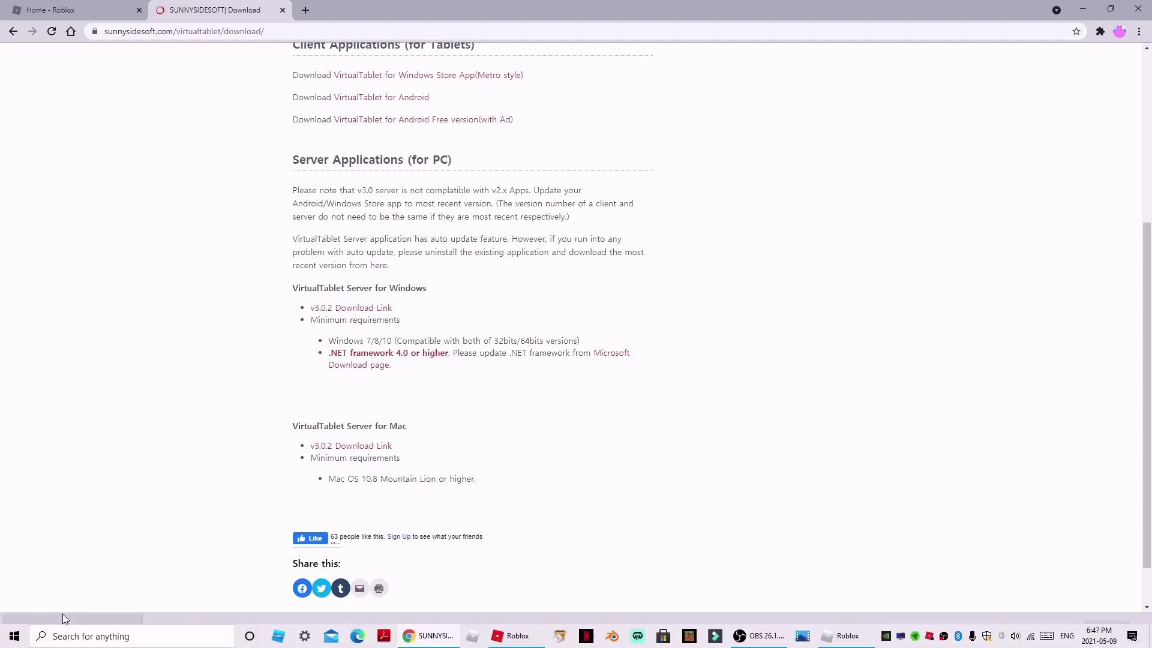
- Open the downloaded VirtualTabletServer zip and run its setup file
{"action": "left_click", "coordinate": [64, 624]}
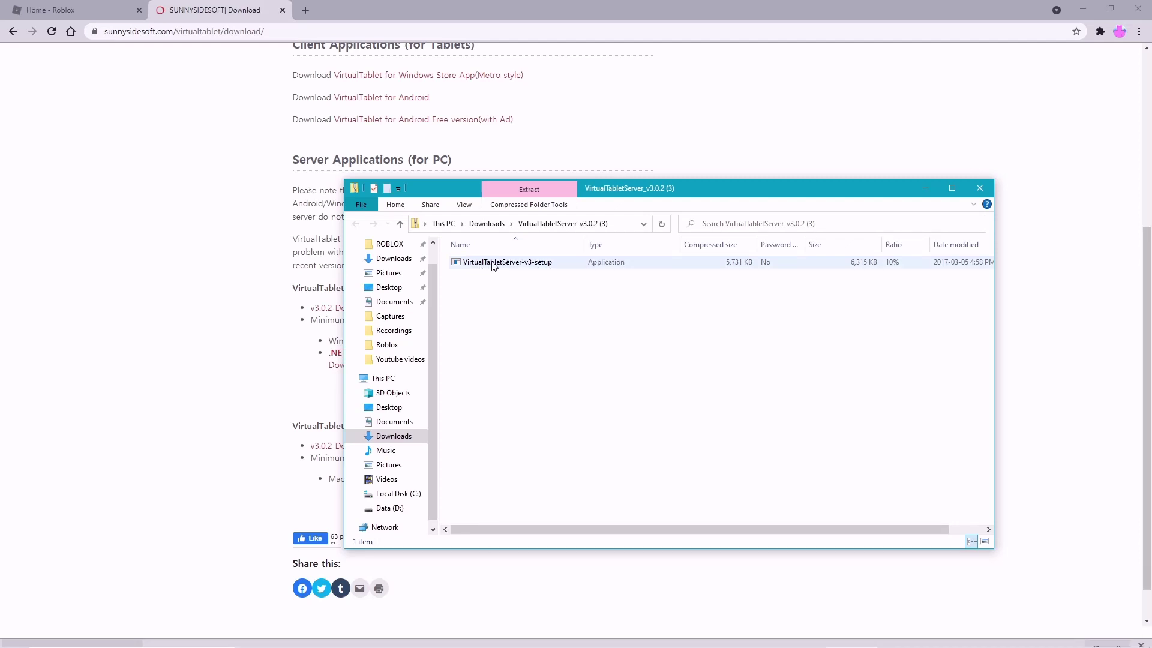
{"action": "right_click", "coordinate": [541, 265]}
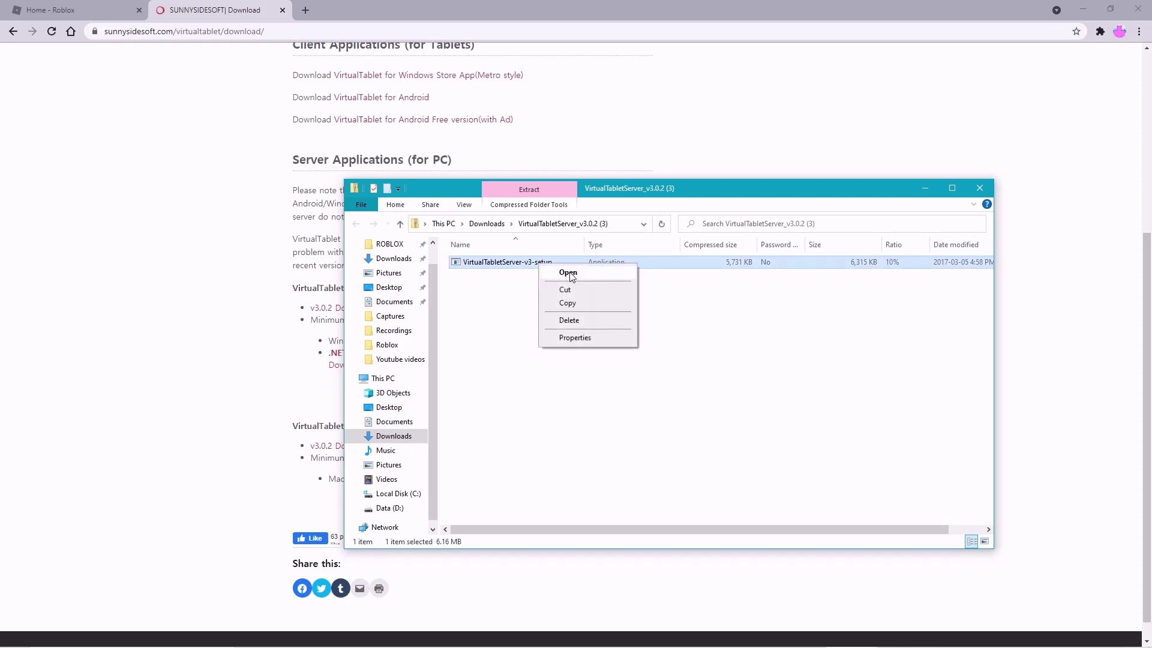
{"action": "left_click", "coordinate": [568, 273]}
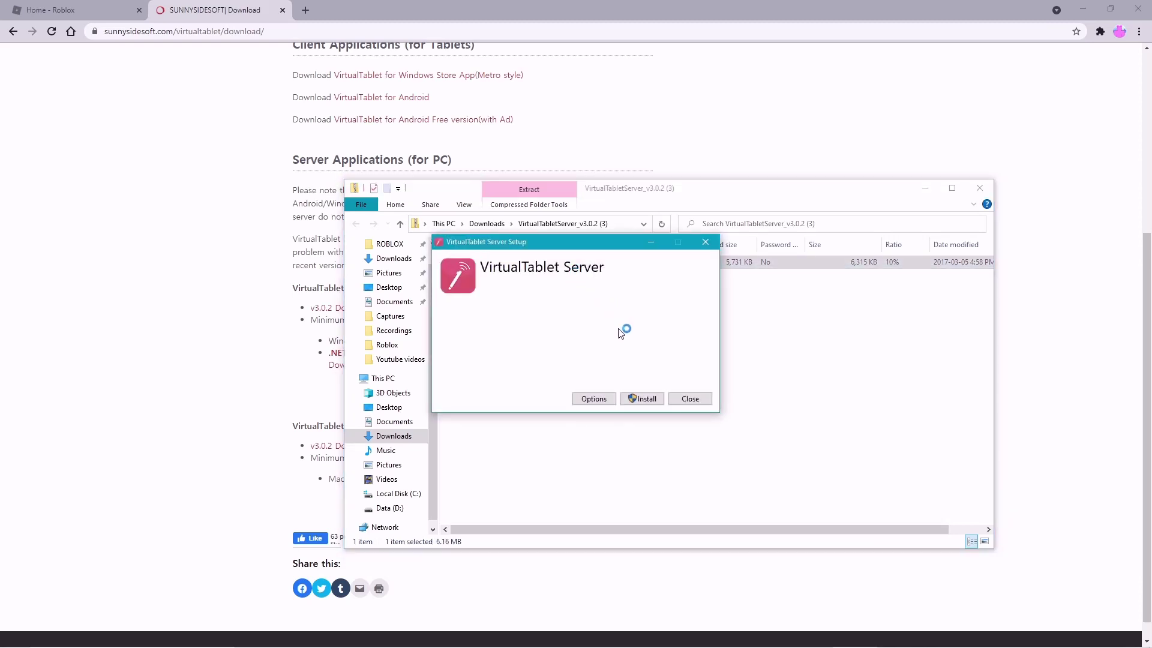
- Install VirtualTablet Server to the default folder, then return to the Jailbreak private servers list
{"action": "left_click", "coordinate": [644, 399]}
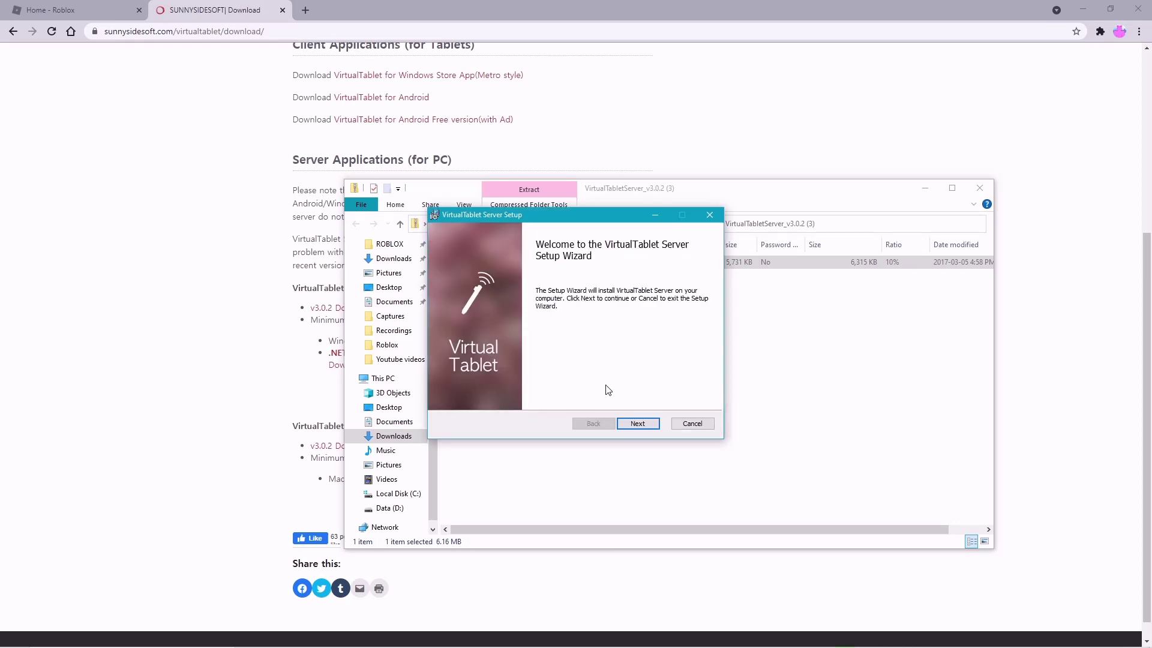
{"action": "left_click", "coordinate": [637, 424]}
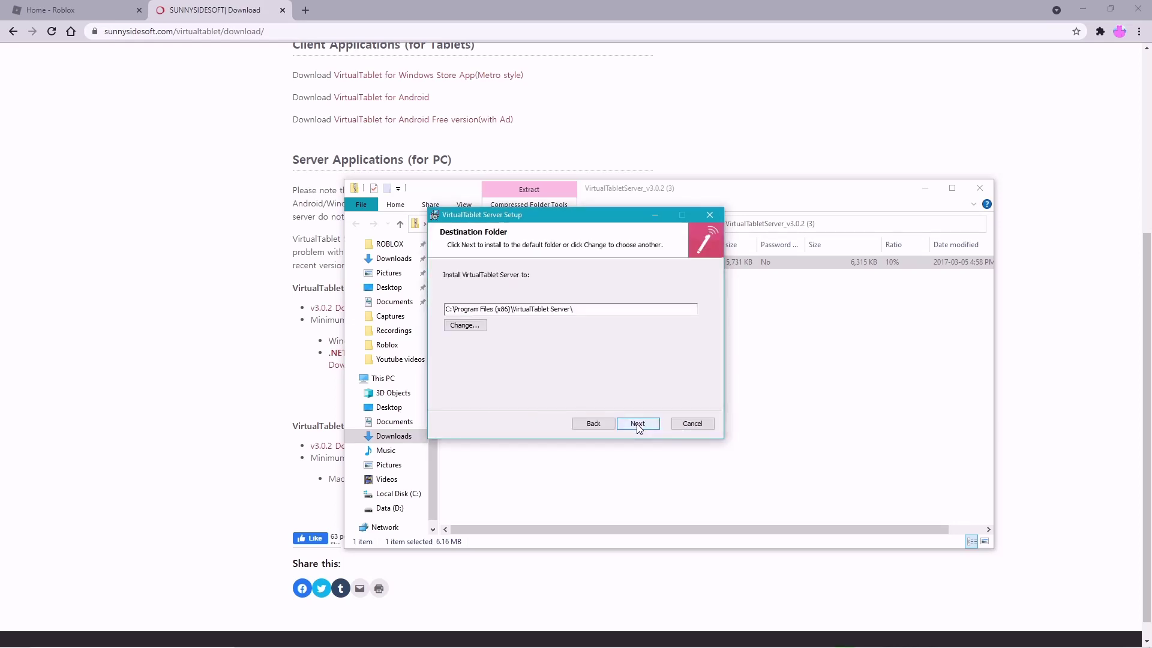
{"action": "left_click", "coordinate": [637, 424]}
{"action": "left_click", "coordinate": [637, 424]}
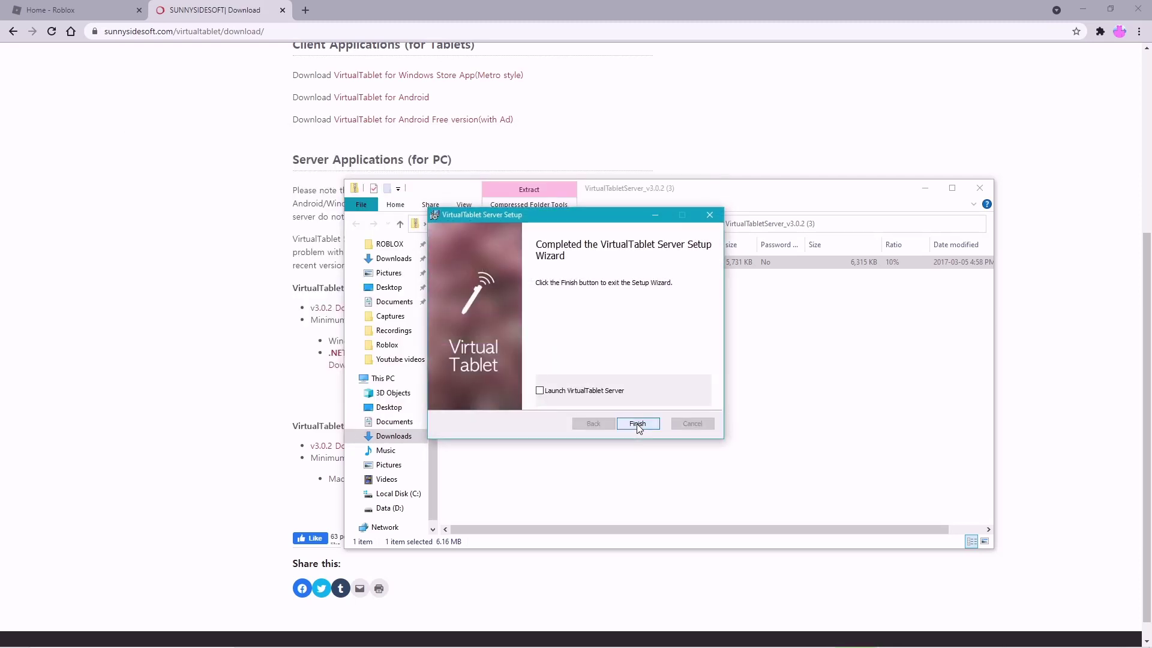
{"action": "left_click", "coordinate": [637, 424]}
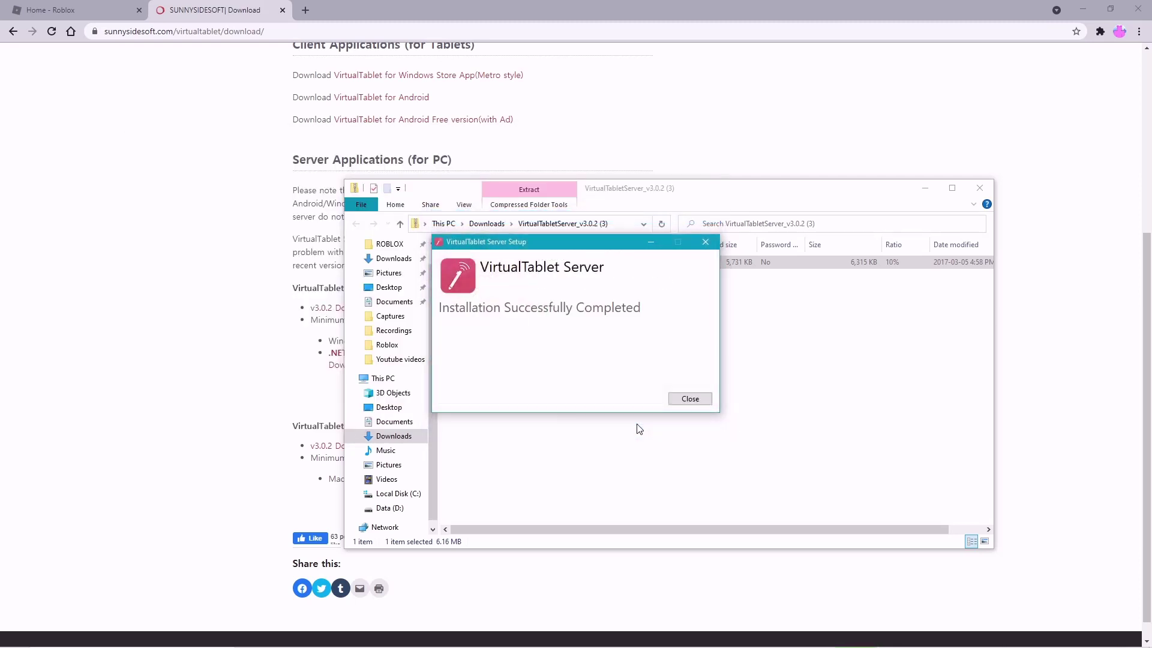
{"action": "left_click", "coordinate": [688, 400]}
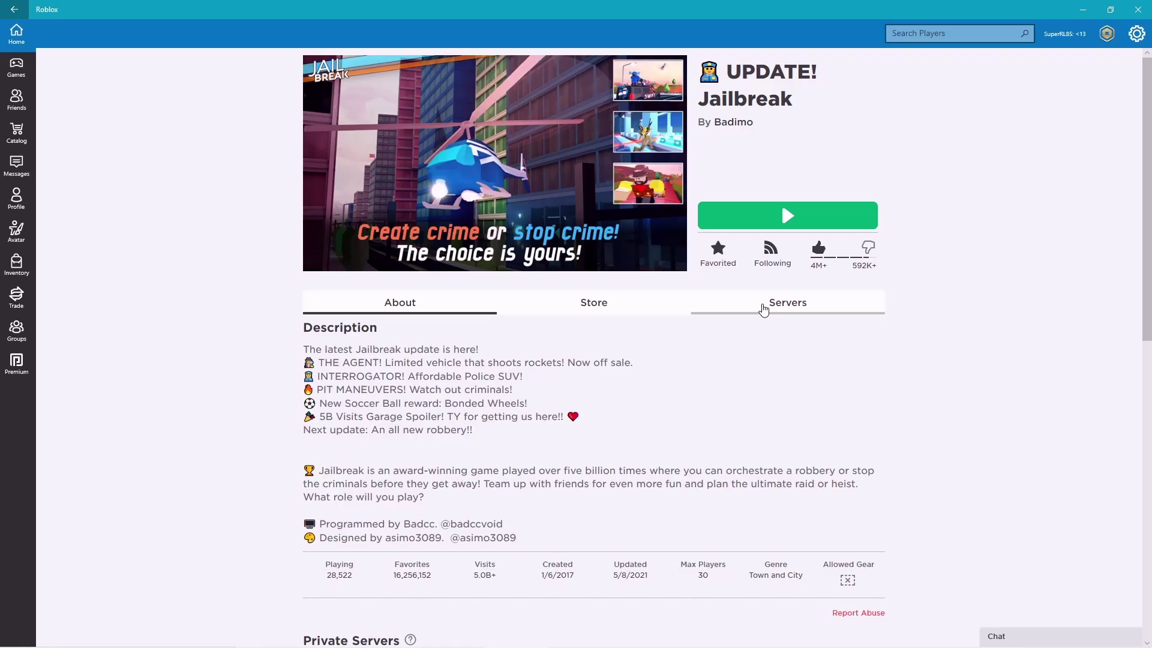
{"action": "left_click", "coordinate": [764, 303]}
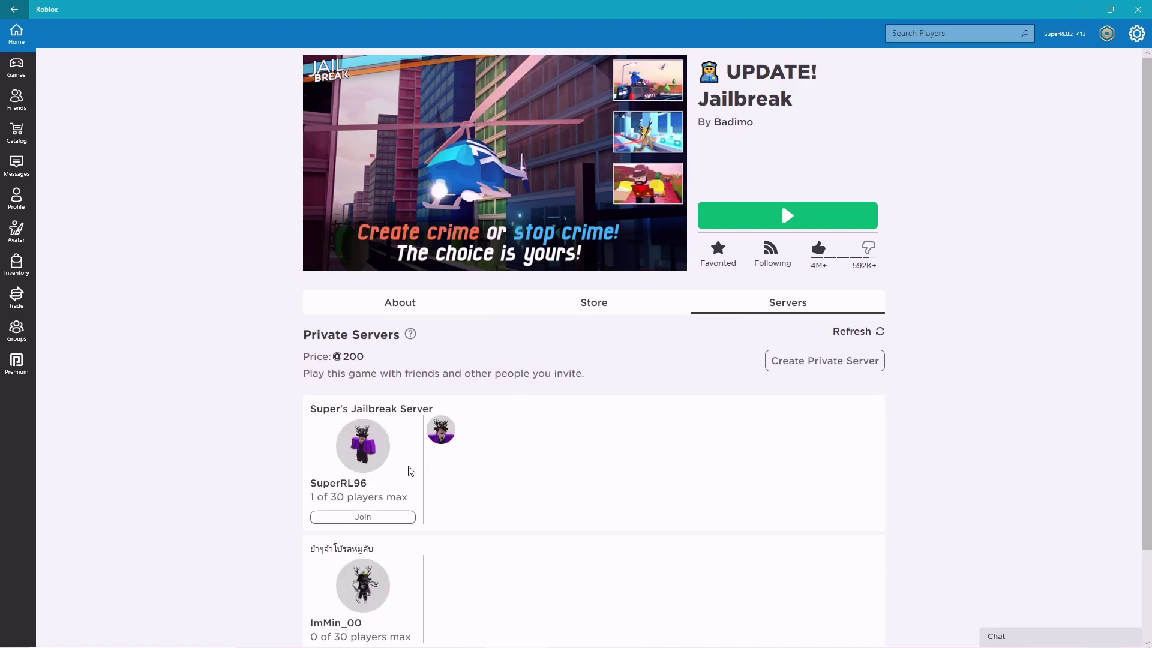
- Join the private server from the Jailbreak Servers tab, pick Police and start moving
{"action": "left_click", "coordinate": [363, 518]}
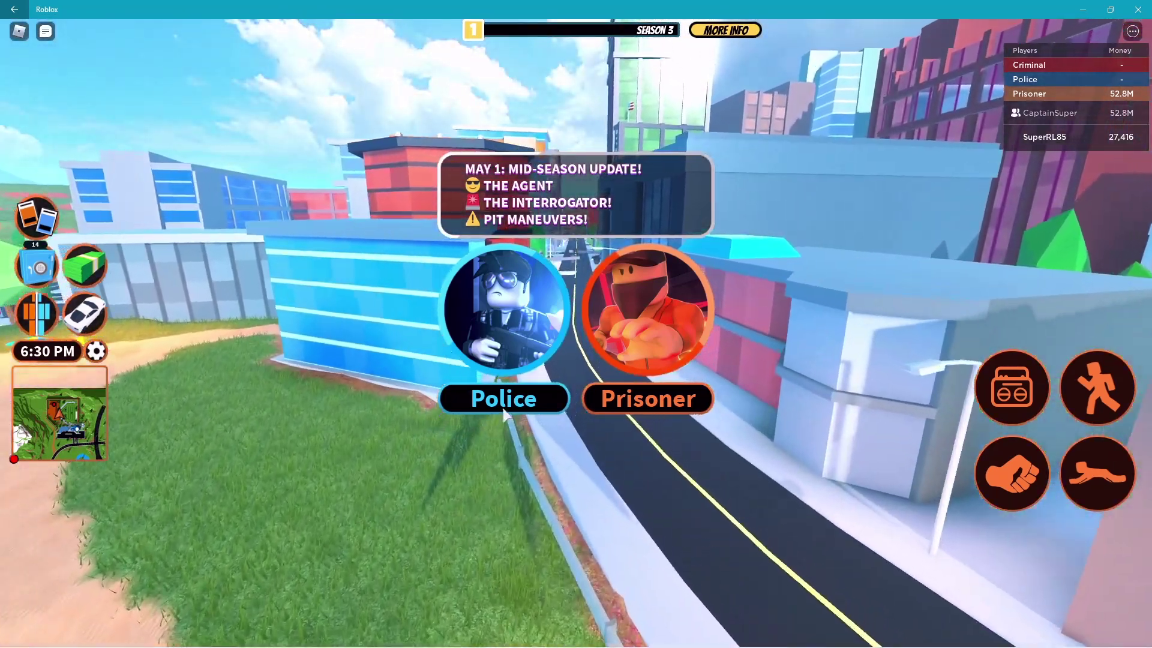
{"action": "left_click", "coordinate": [501, 405]}
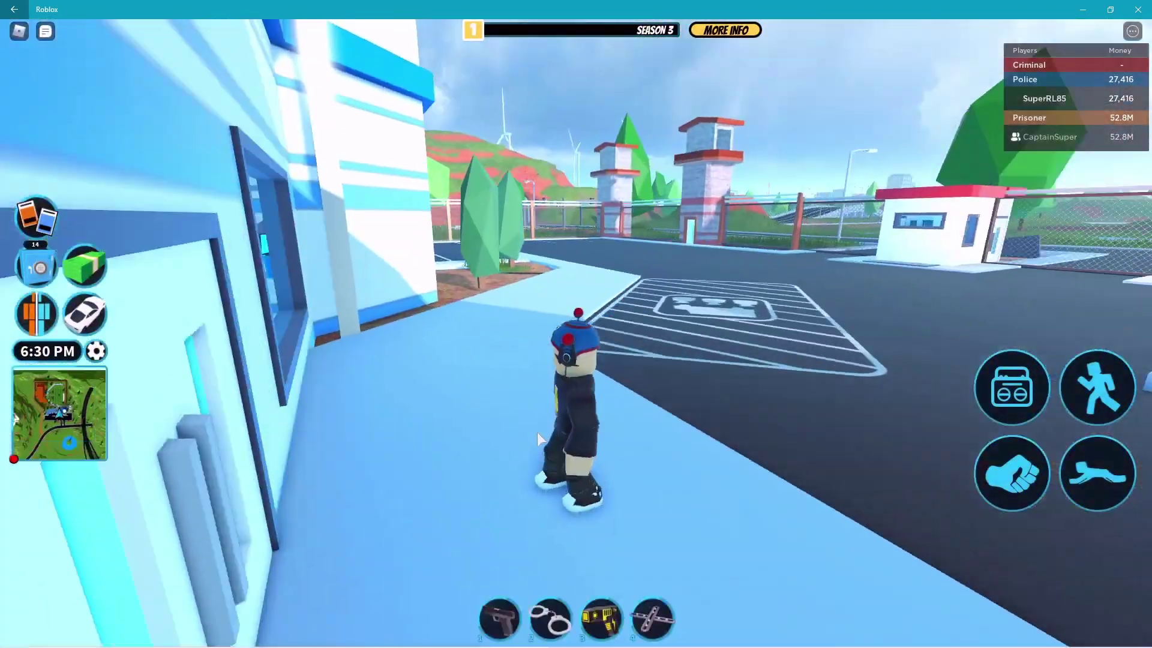
{"action": "key", "text": "w"}
{"action": "key", "text": "w"}
{"action": "key", "text": "w"}
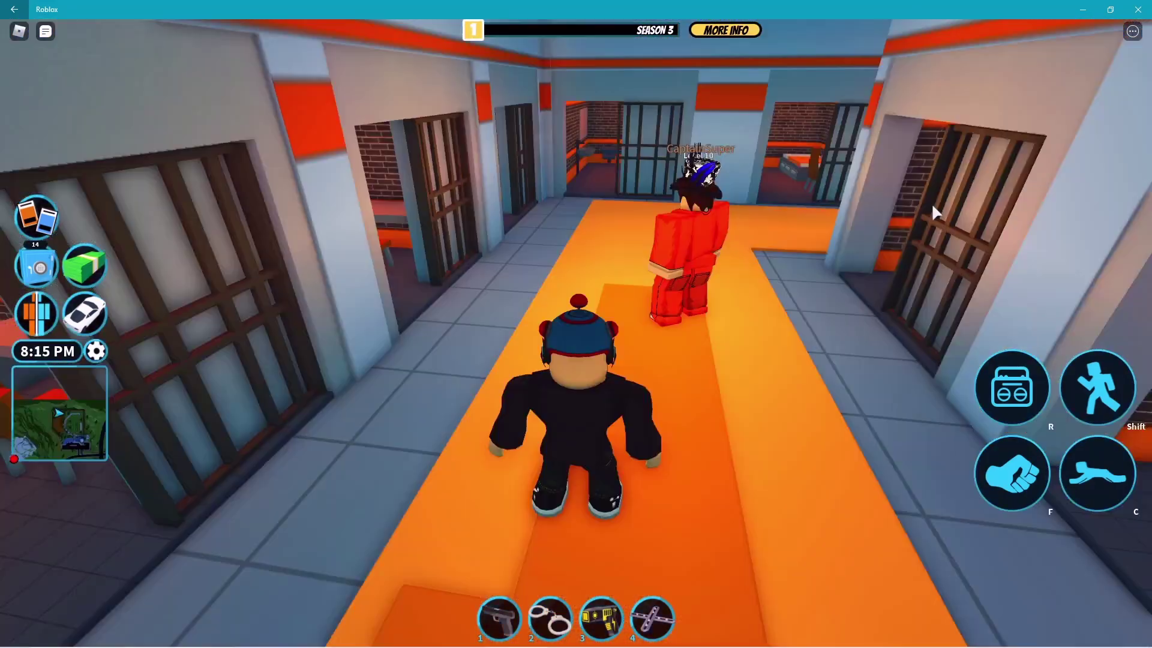
- Walk down the cell corridor behind the orange-jumpsuited prisoner and arrest him with E
{"action": "key", "text": "w"}
{"action": "key", "text": "w"}
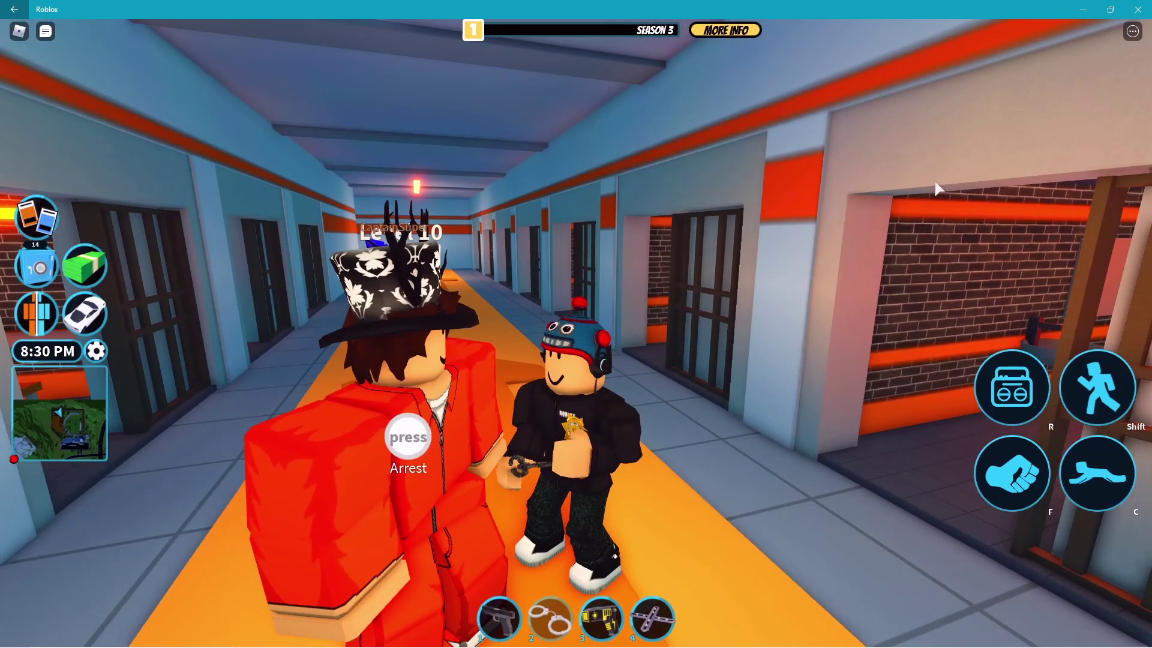
{"action": "key", "text": "w"}
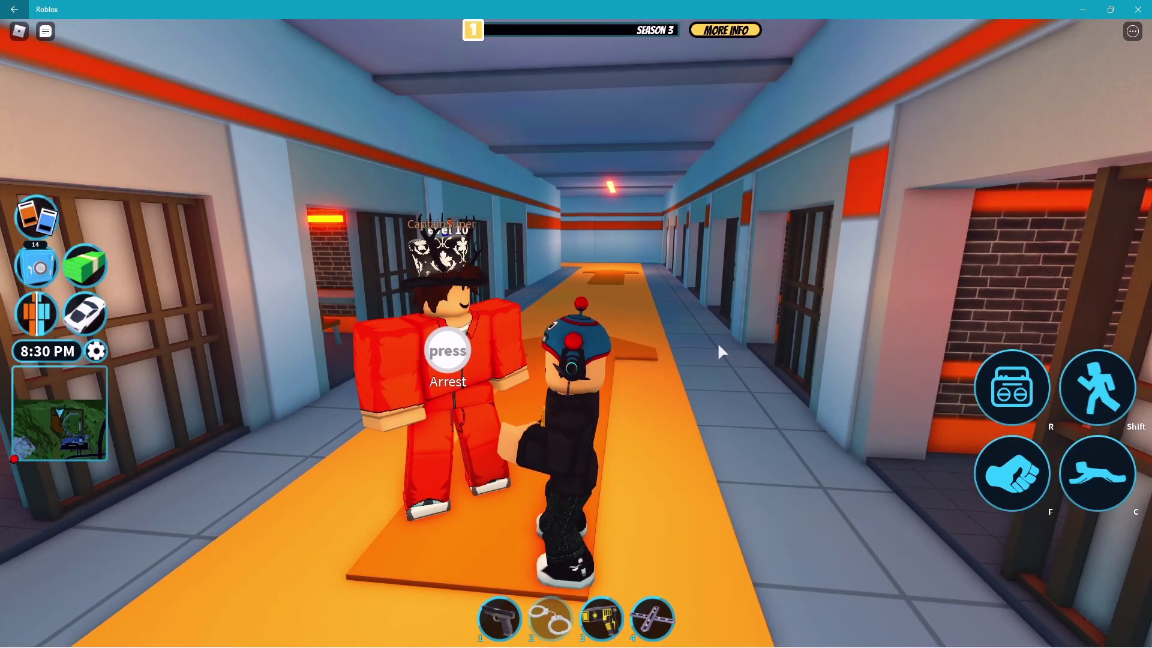
{"action": "key", "text": "a"}
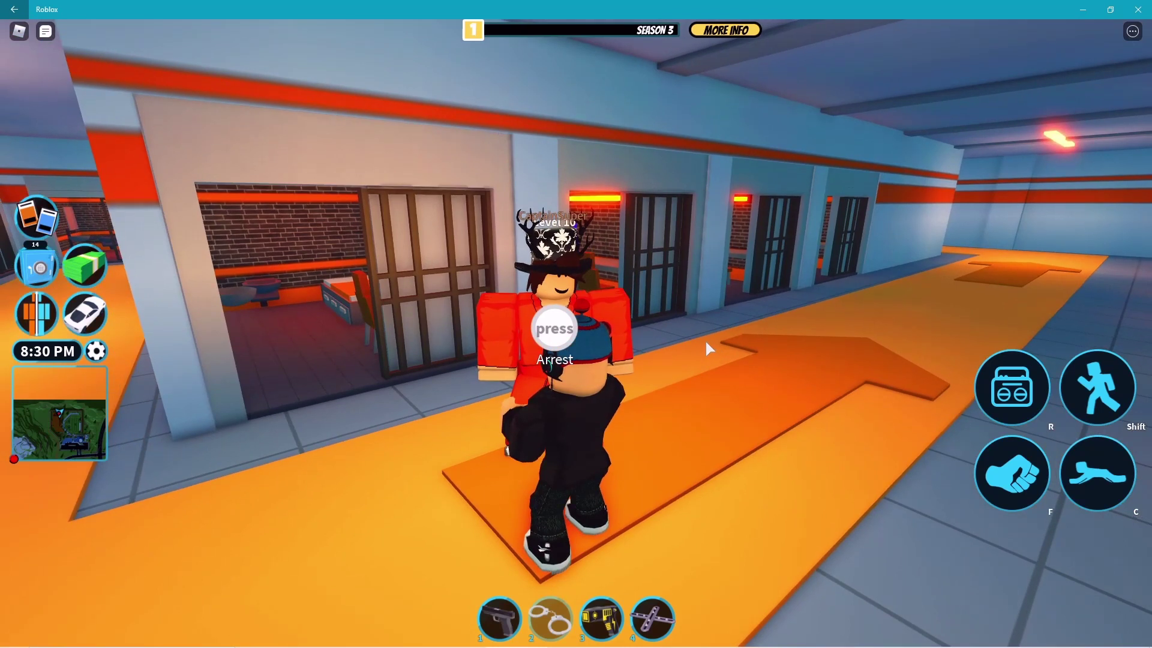
{"action": "key", "text": "e"}
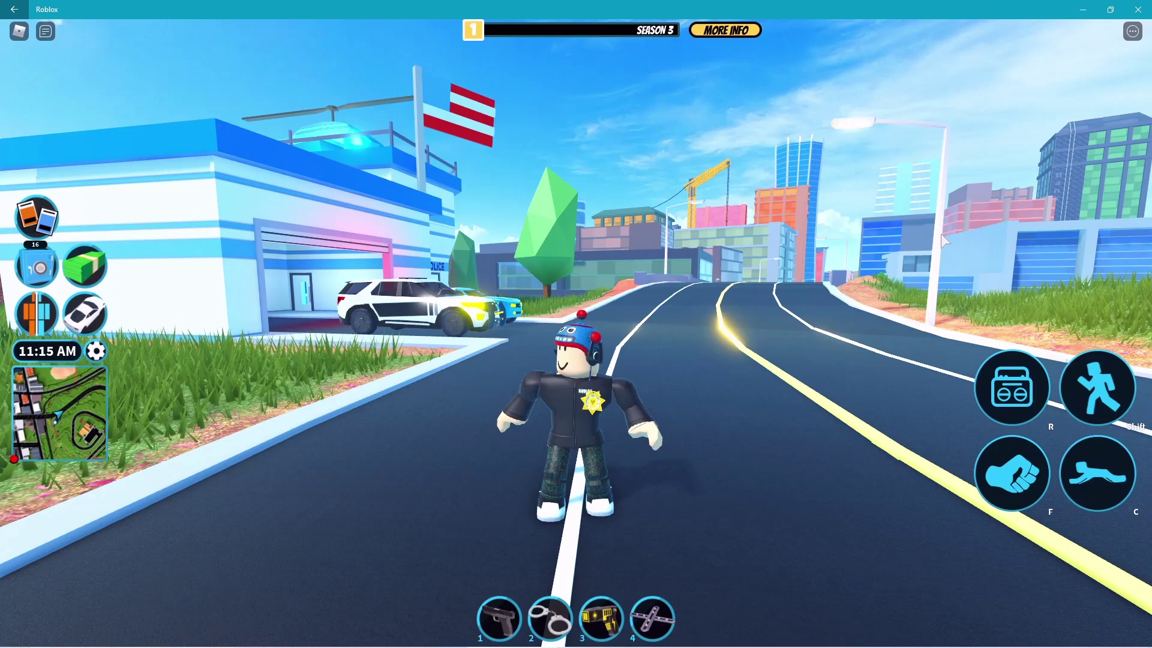
- Equip the pistol with 1 and run along the road to the parked police cars
{"action": "key", "text": "1"}
{"action": "key", "text": "w"}
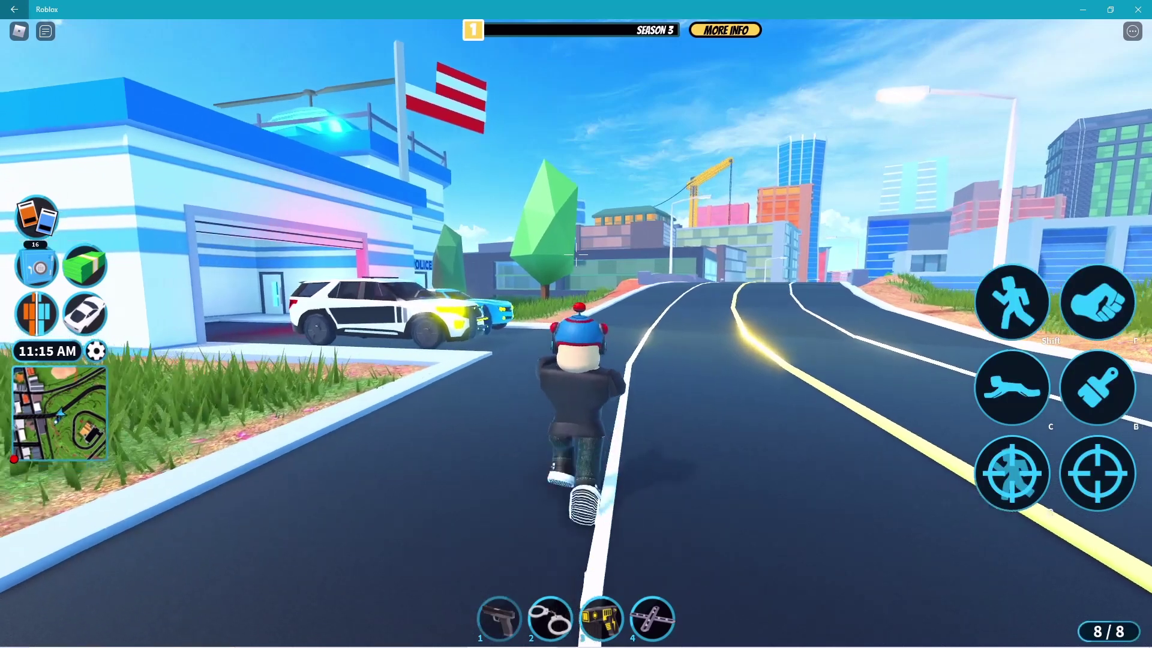
{"action": "key", "text": "w"}
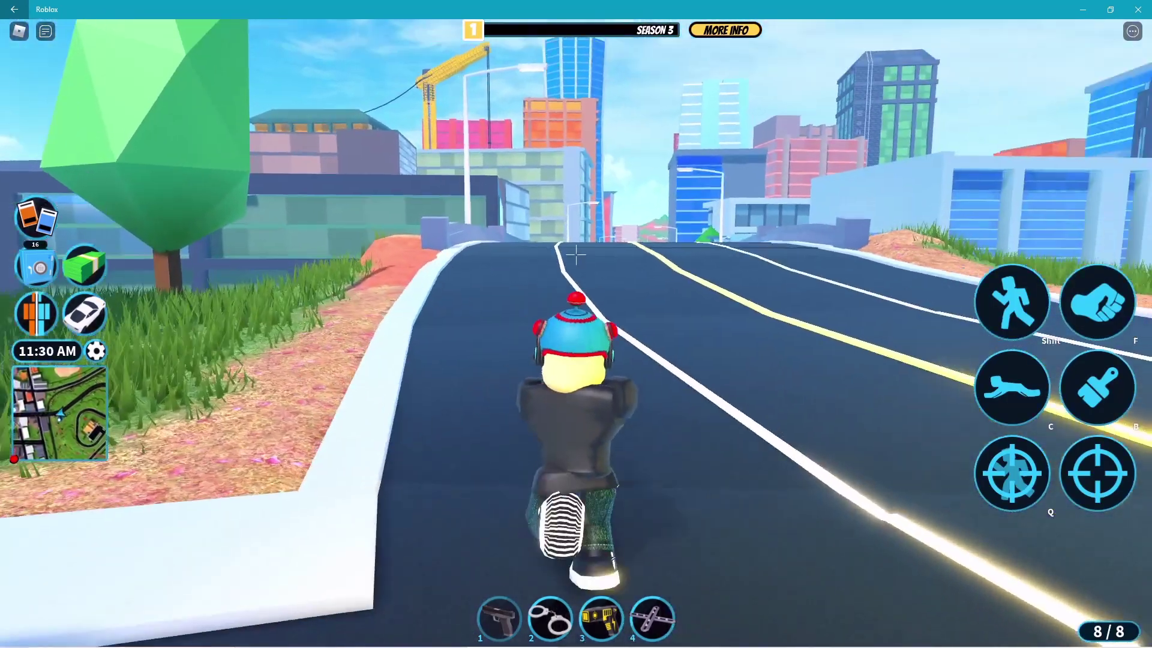
{"action": "key", "text": "w"}
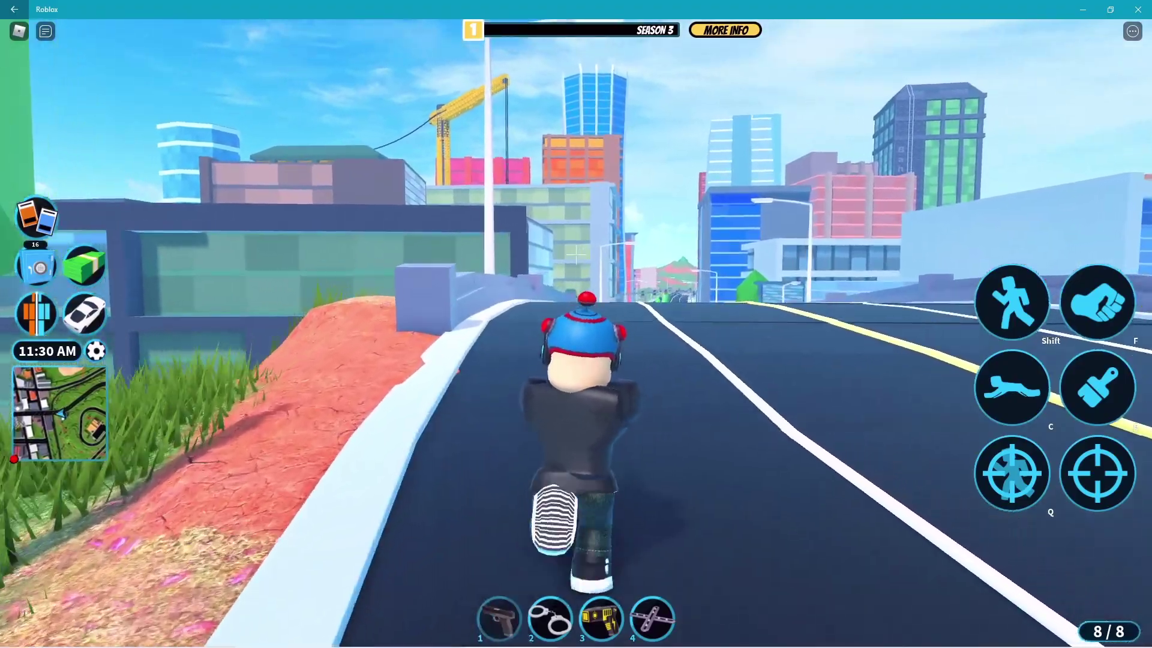
{"action": "key", "text": "w"}
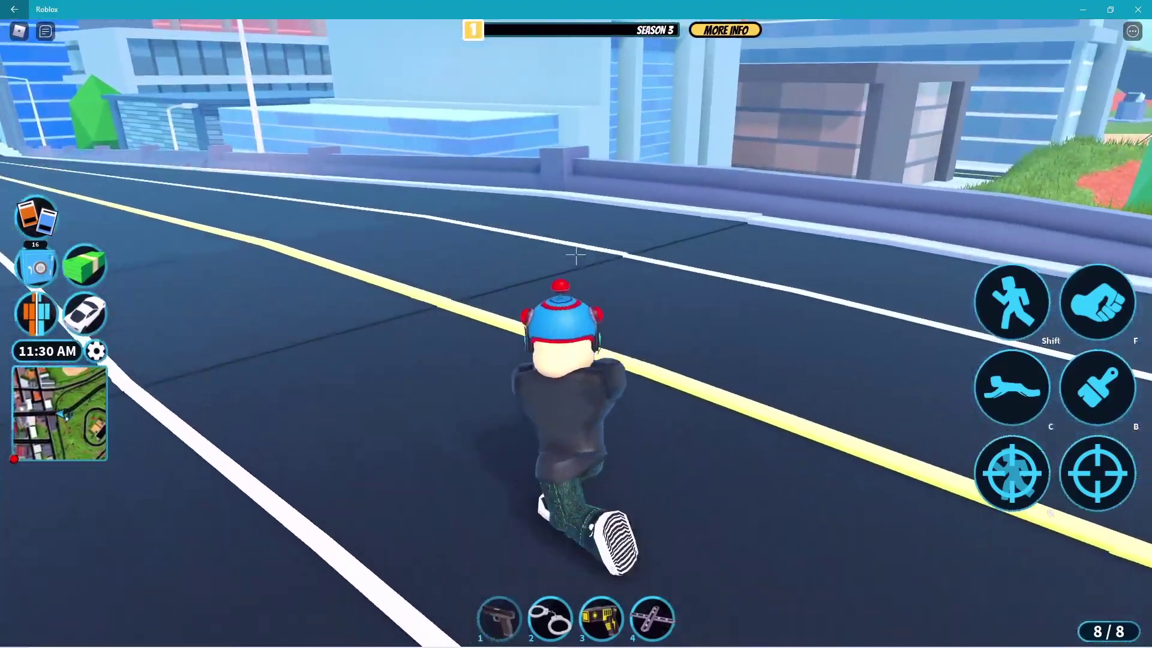
{"action": "key", "text": "w"}
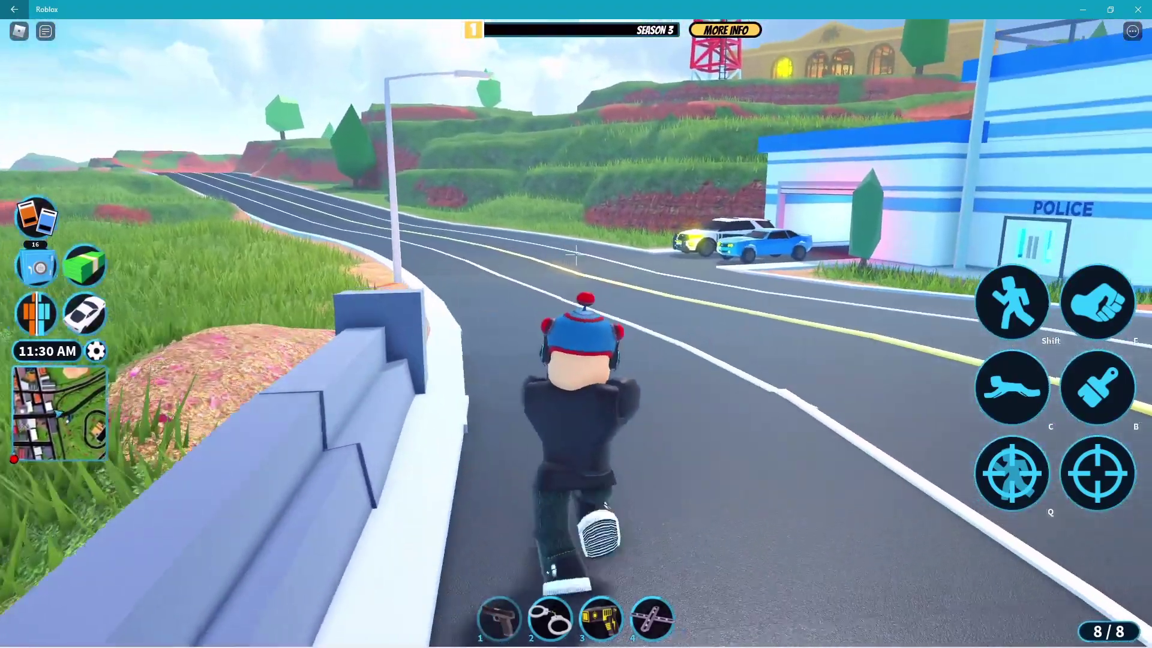
{"action": "key", "text": "w"}
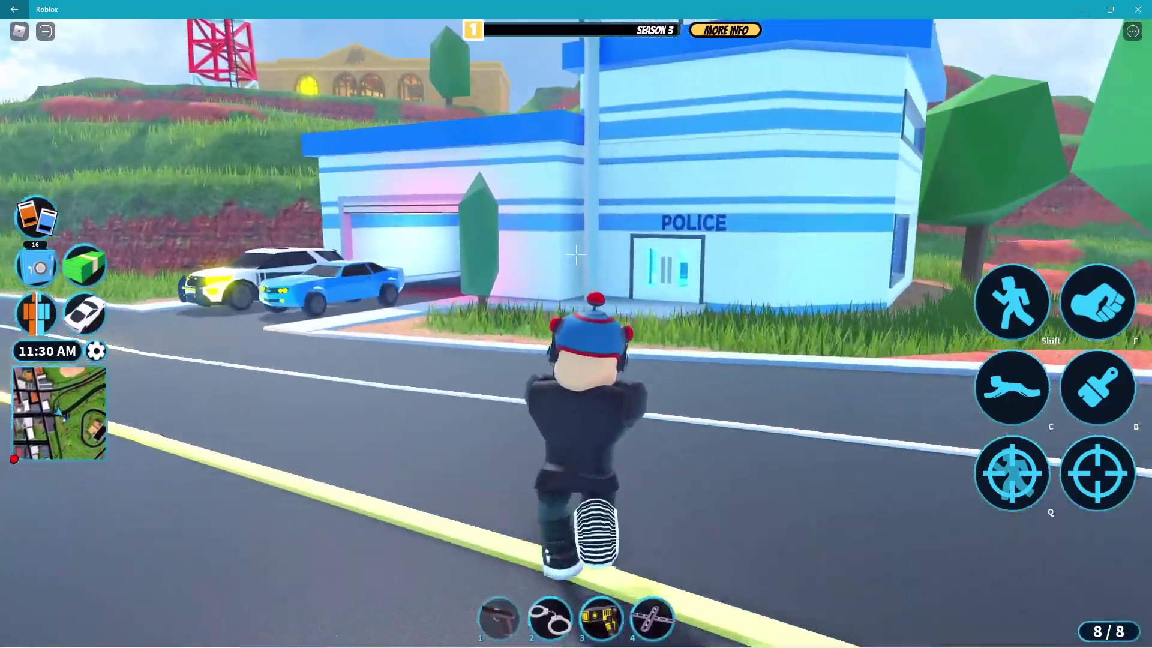
{"action": "key", "text": "w"}
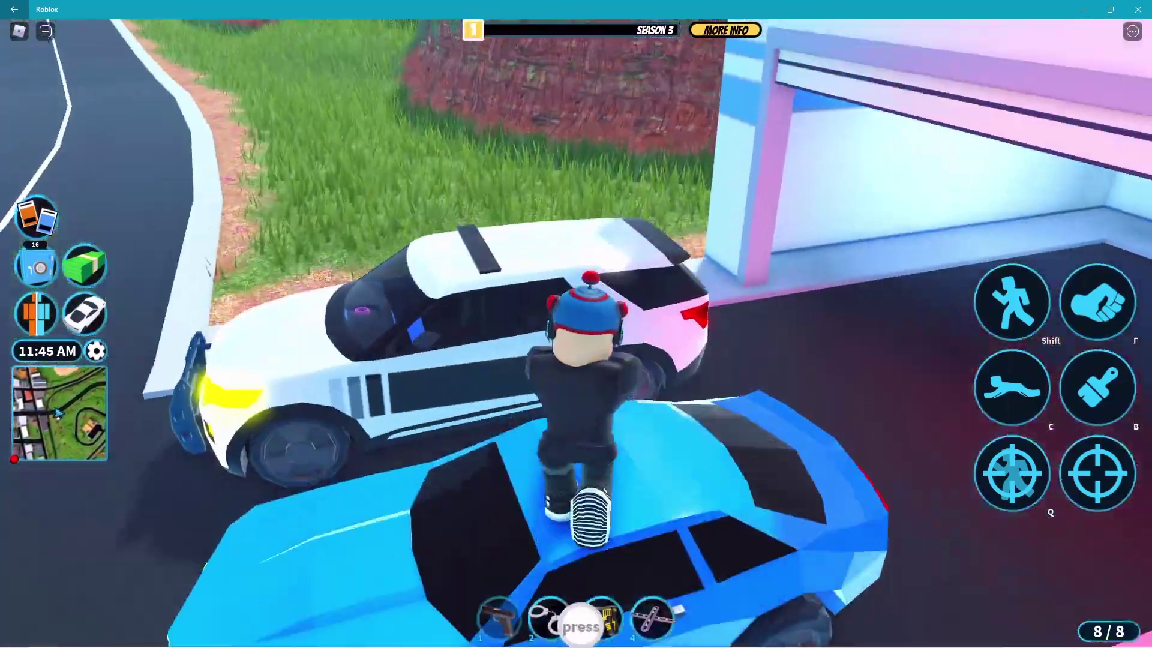
{"action": "mouse_move", "coordinate": [577, 255]}
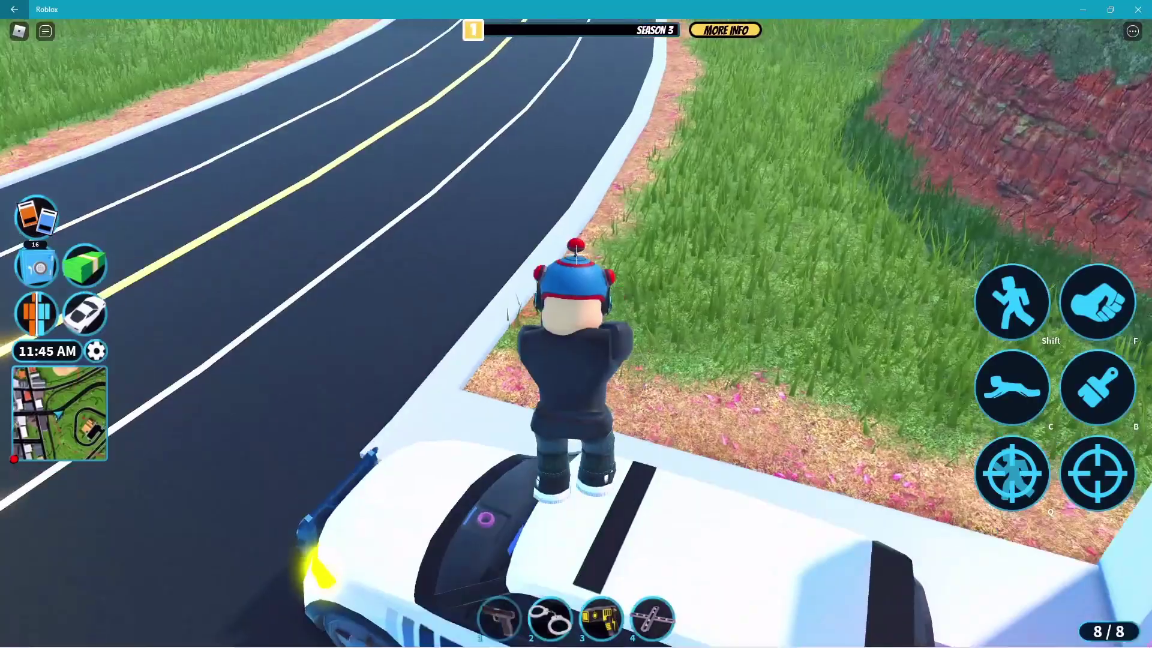
{"action": "key", "text": "w"}
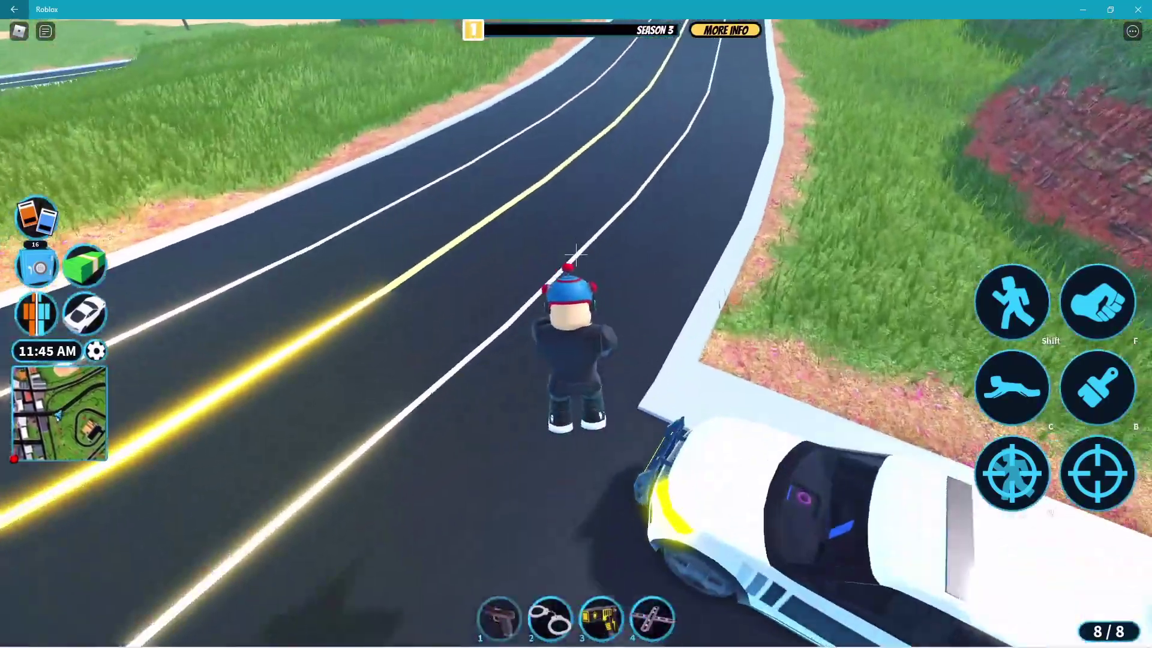
{"action": "key", "text": "w"}
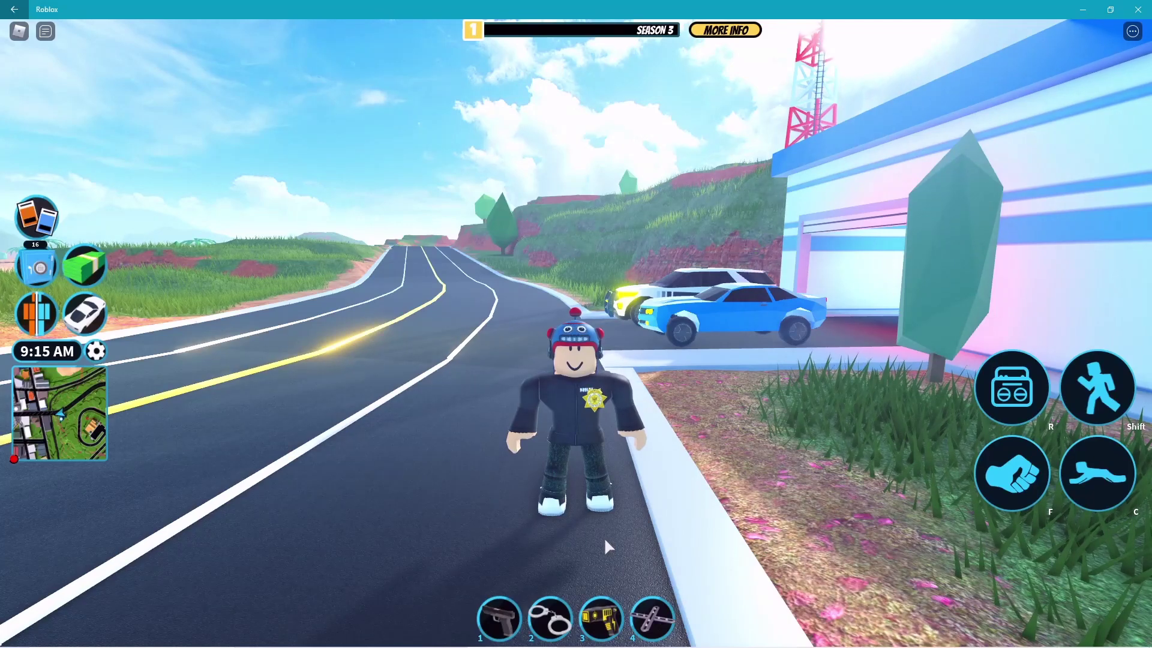
- Open Device Manager through a Start search for 'device manager'
{"action": "key", "text": "super"}
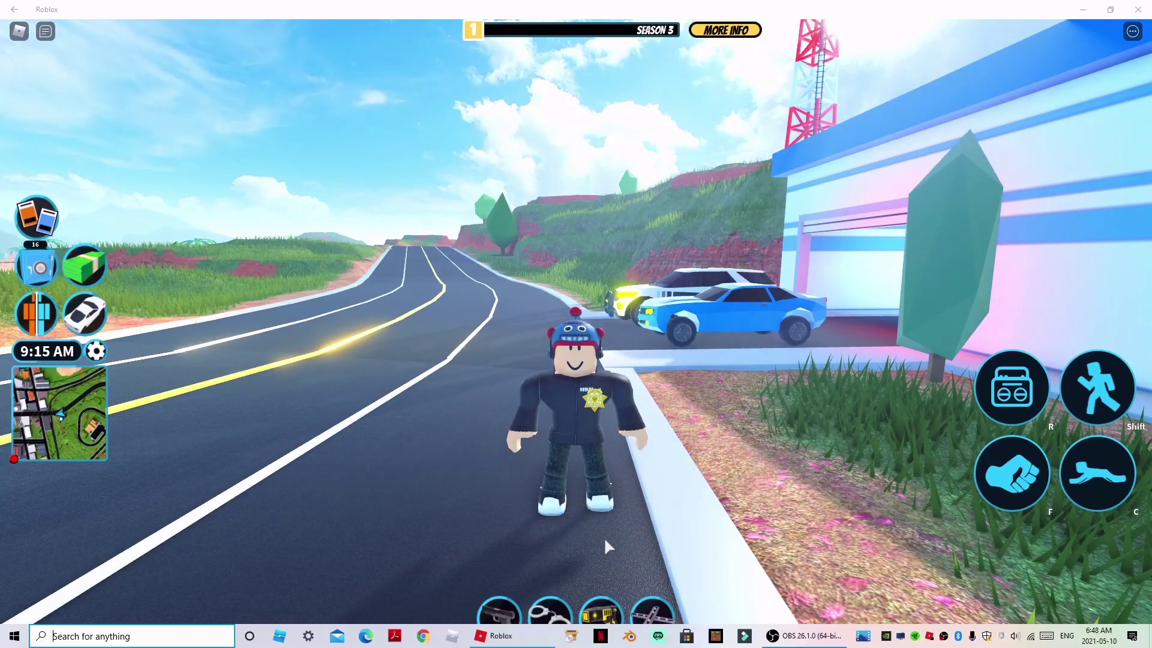
{"action": "type", "text": "device manager"}
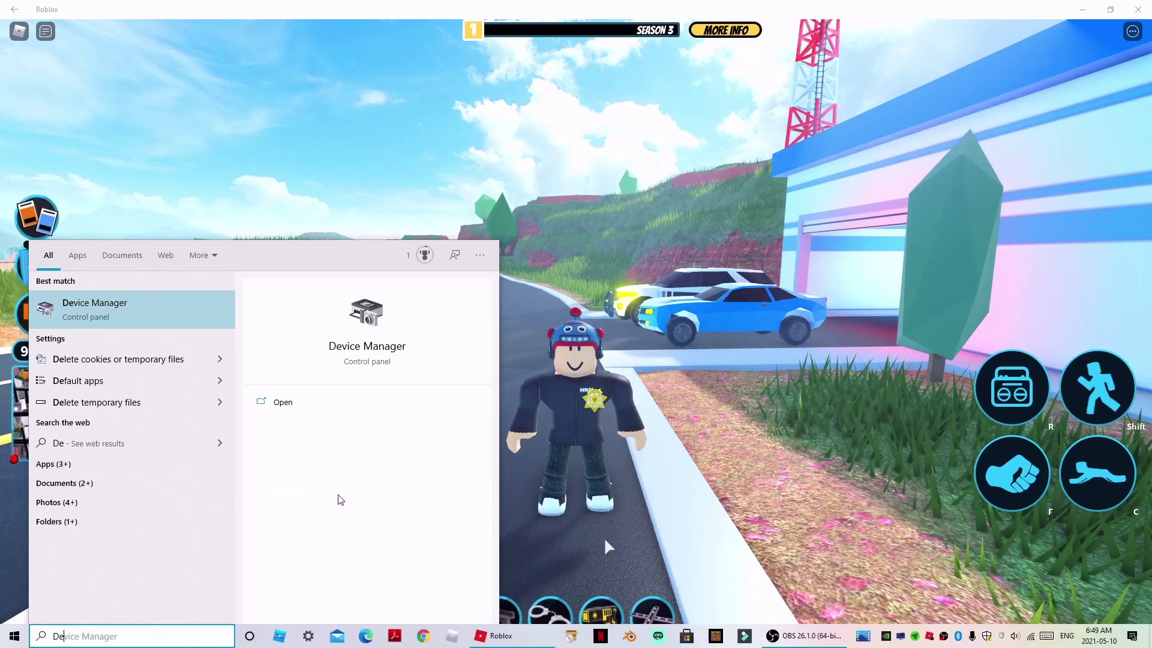
{"action": "key", "text": "Return"}
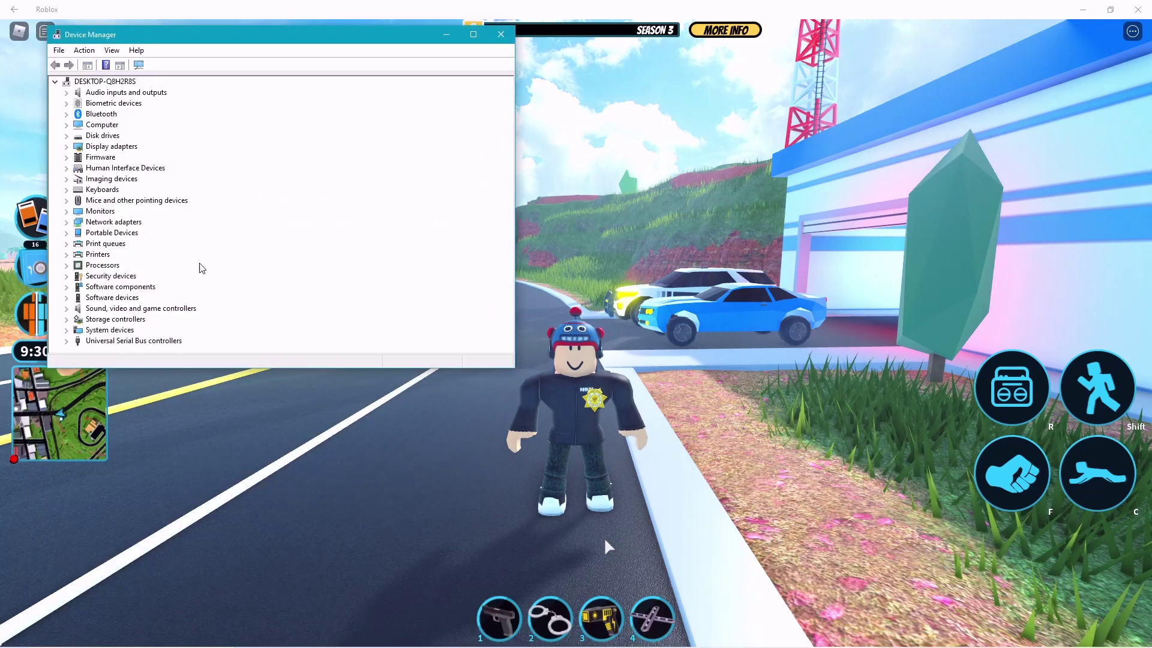
- Disable Virtual Tablet HID under Human Interface Devices, then go back to Roblox
{"action": "left_click", "coordinate": [66, 168]}
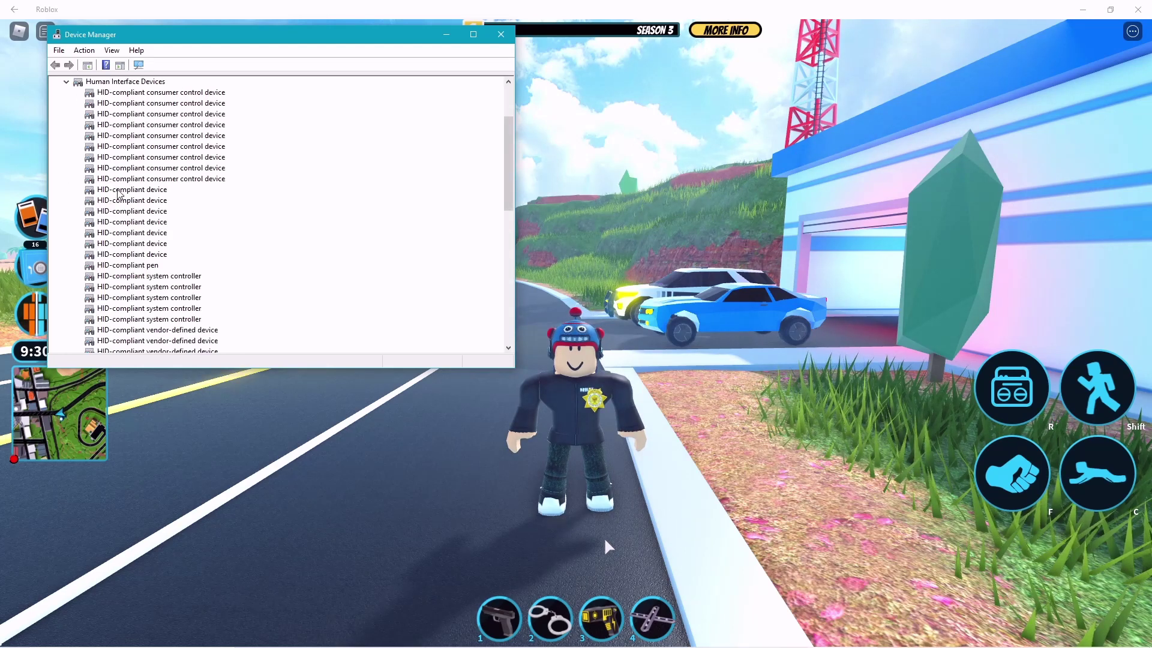
{"action": "scroll", "coordinate": [118, 188], "scroll_direction": "down", "scroll_amount": 8}
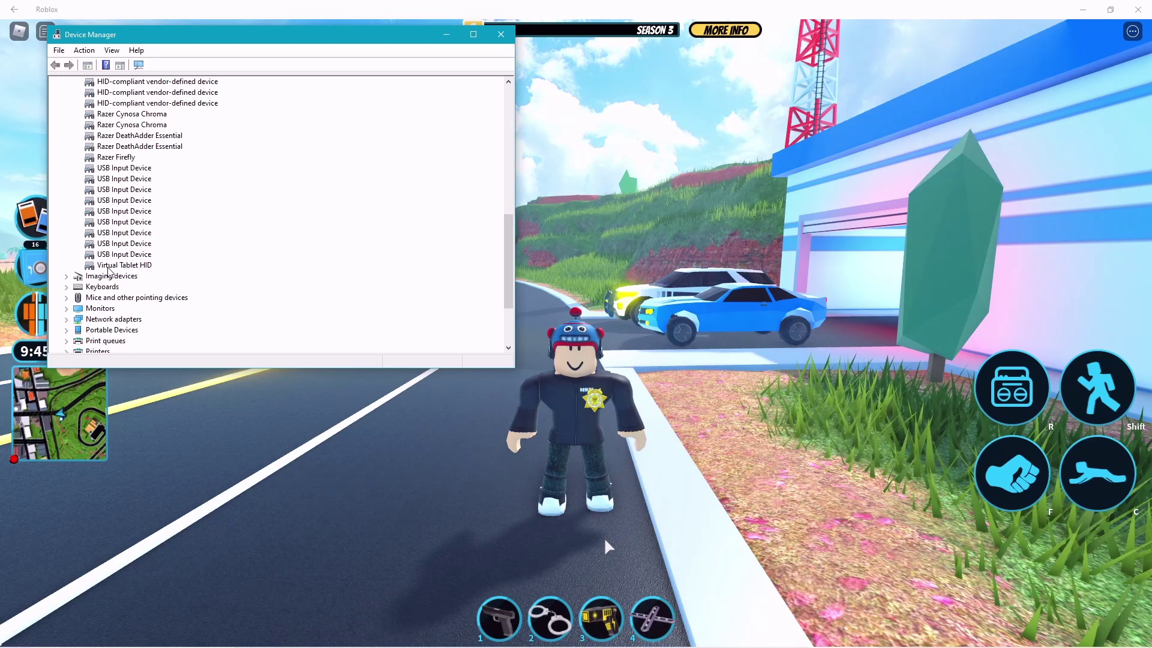
{"action": "left_click", "coordinate": [109, 266]}
{"action": "right_click", "coordinate": [109, 266]}
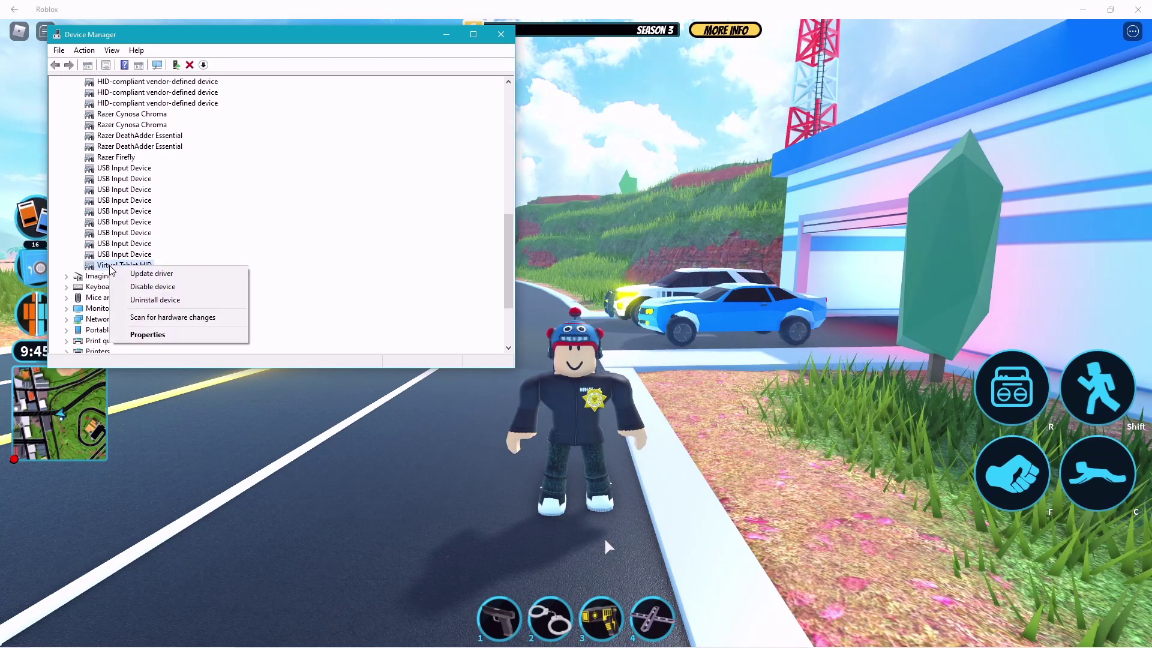
{"action": "left_click", "coordinate": [134, 286]}
{"action": "left_click", "coordinate": [605, 342]}
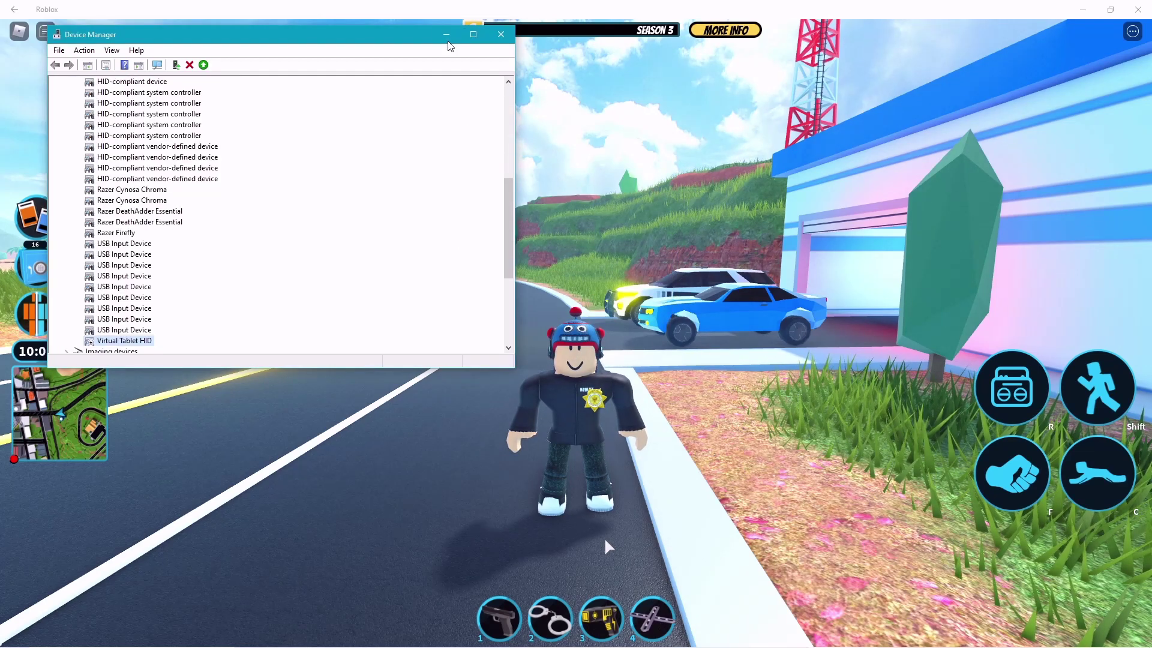
{"action": "left_click", "coordinate": [604, 537]}
- Leave the current game via Esc and L, then rejoin the private Jailbreak server
{"action": "key", "text": "Escape"}
{"action": "key", "text": "l"}
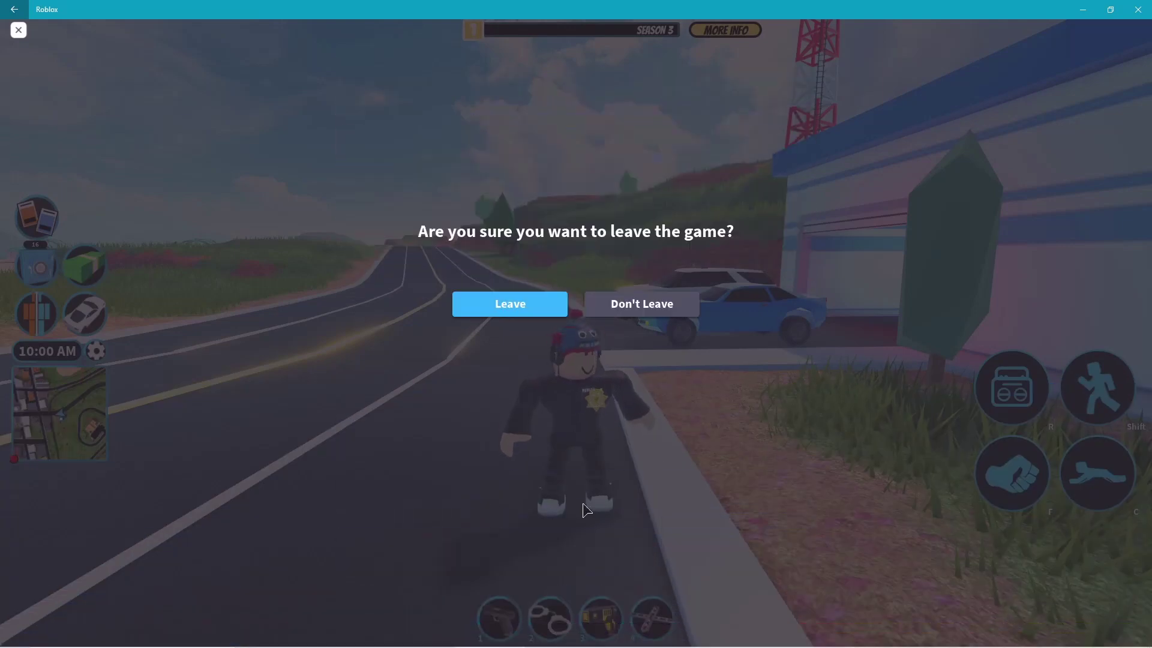
{"action": "left_click", "coordinate": [511, 302]}
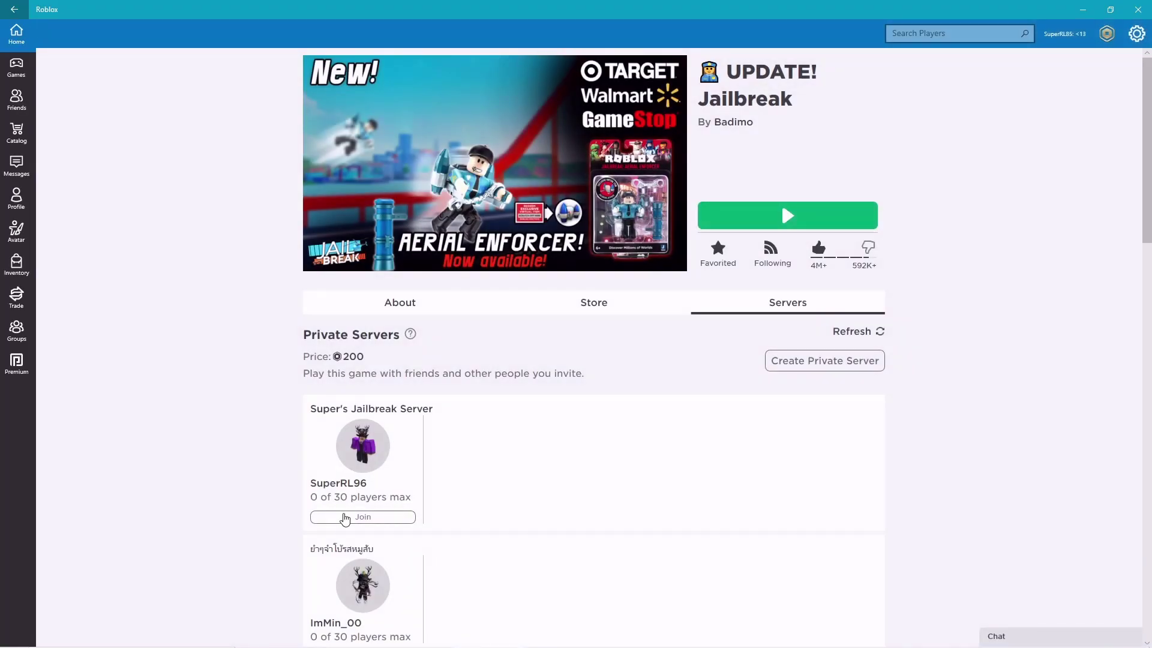
{"action": "left_click", "coordinate": [346, 517]}
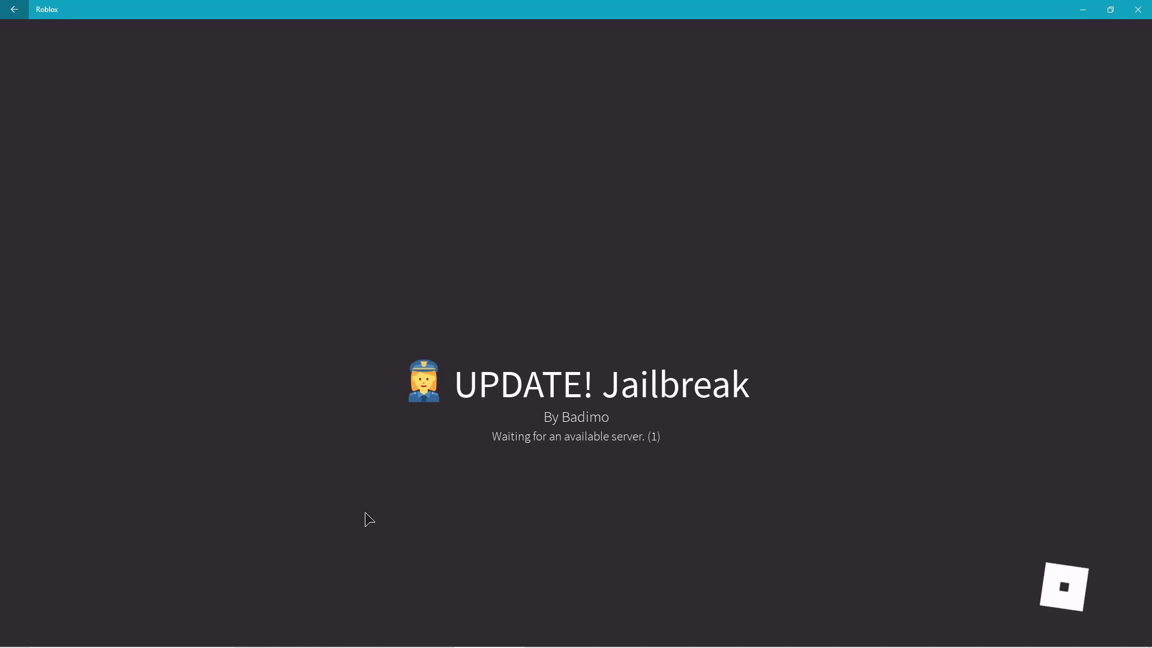